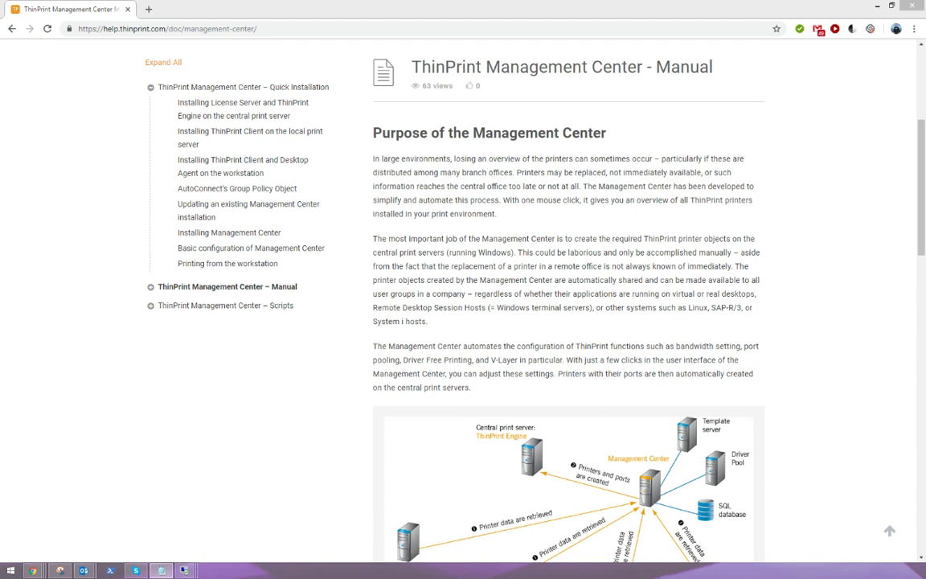
- In the 04-mlb1 remote session, start adding a new printer from the Printers menu
mouse_move(186, 571)
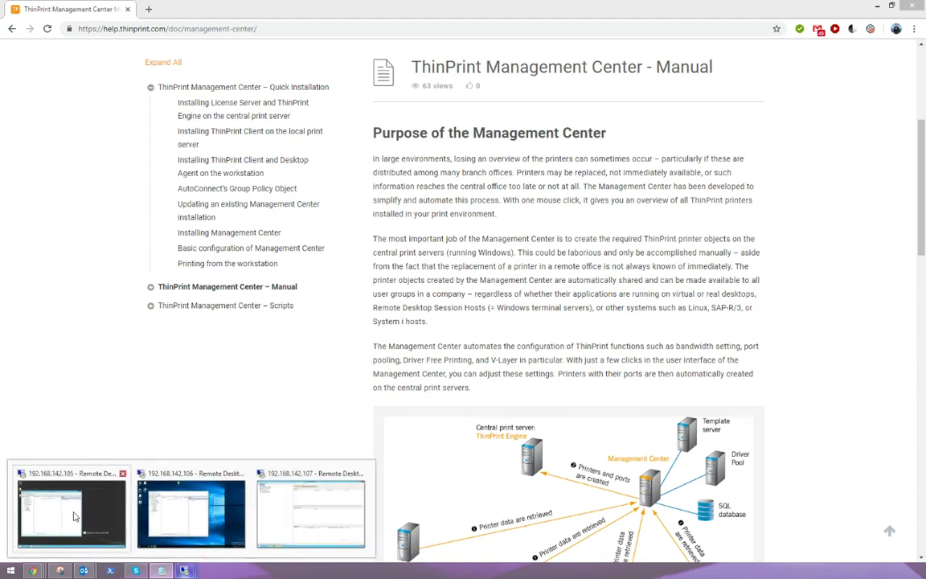
mouse_move(93, 514)
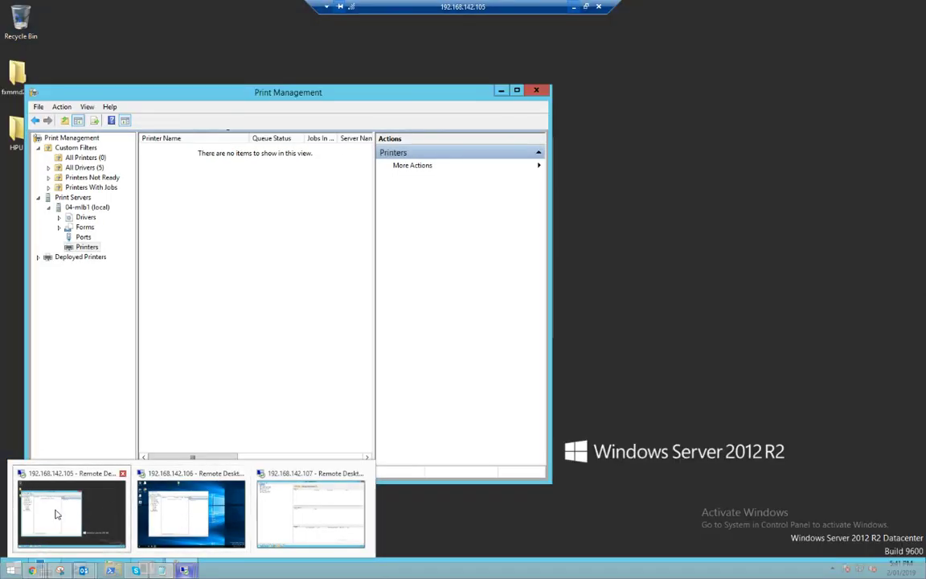
left_click(58, 512)
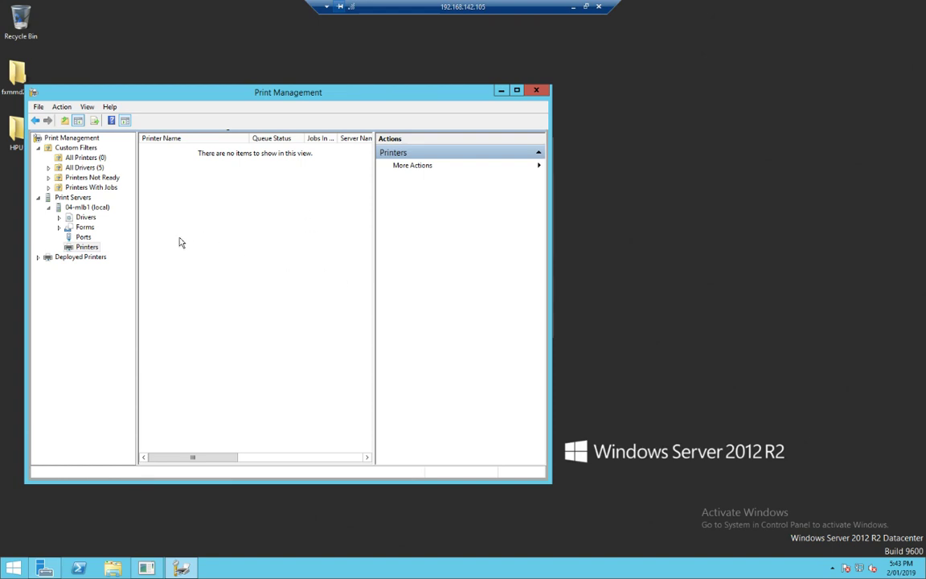
right_click(85, 250)
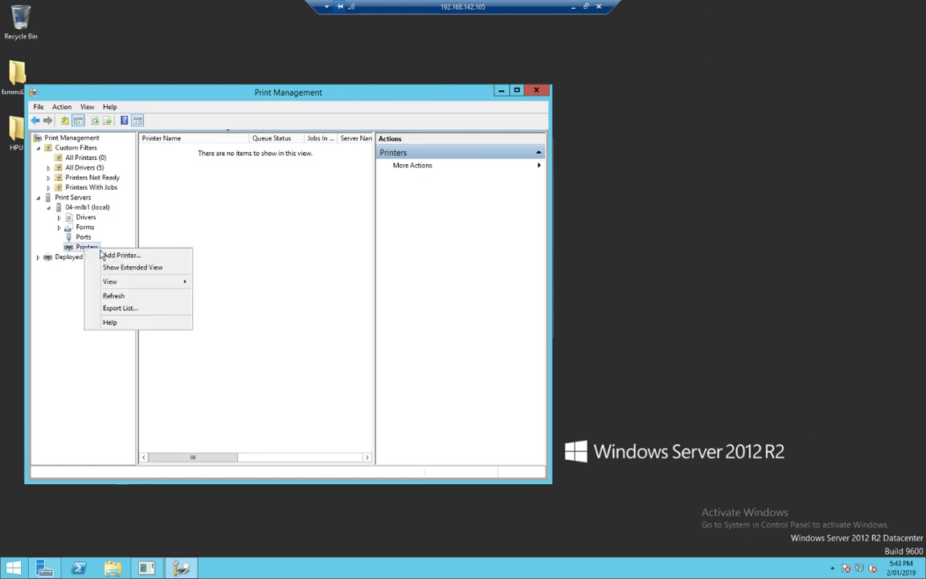
left_click(114, 256)
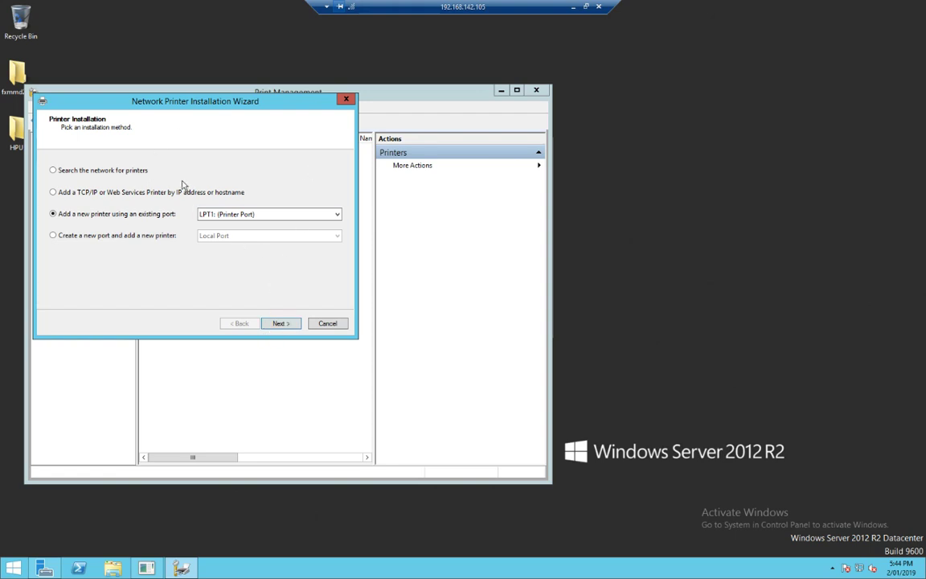
- Install printer MLBFX with the Generic / Text Only driver on existing port LPT1
left_click(280, 323)
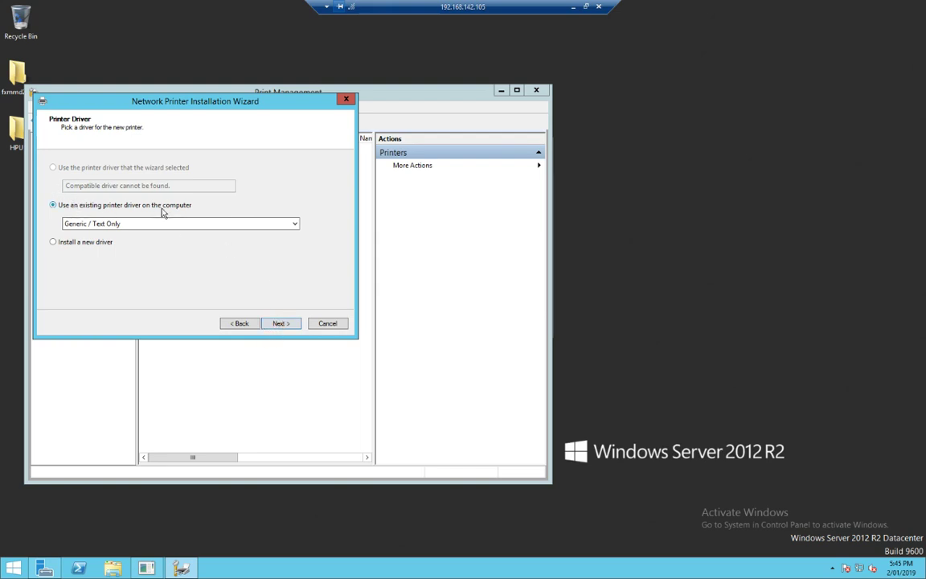
left_click(281, 323)
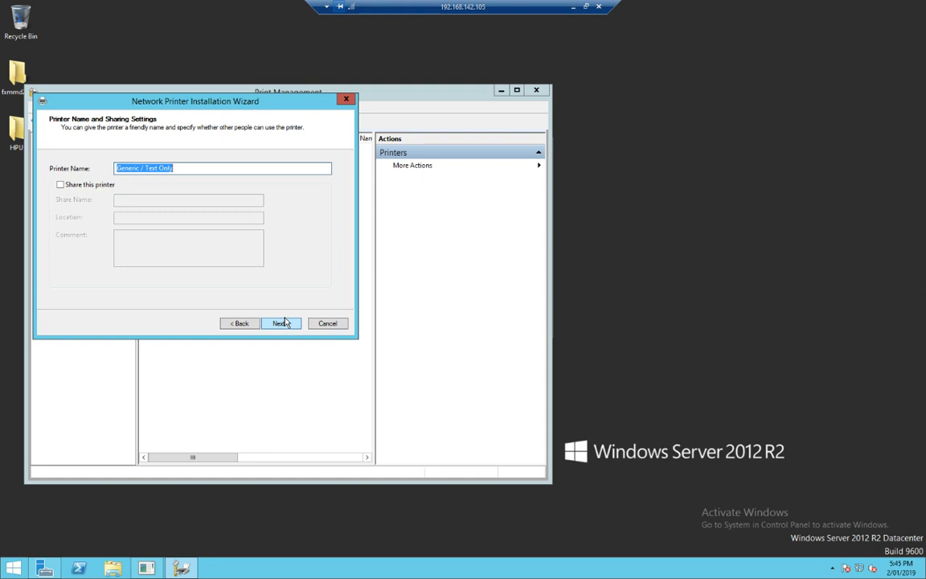
type("MLBFX")
left_click(285, 324)
left_click(285, 323)
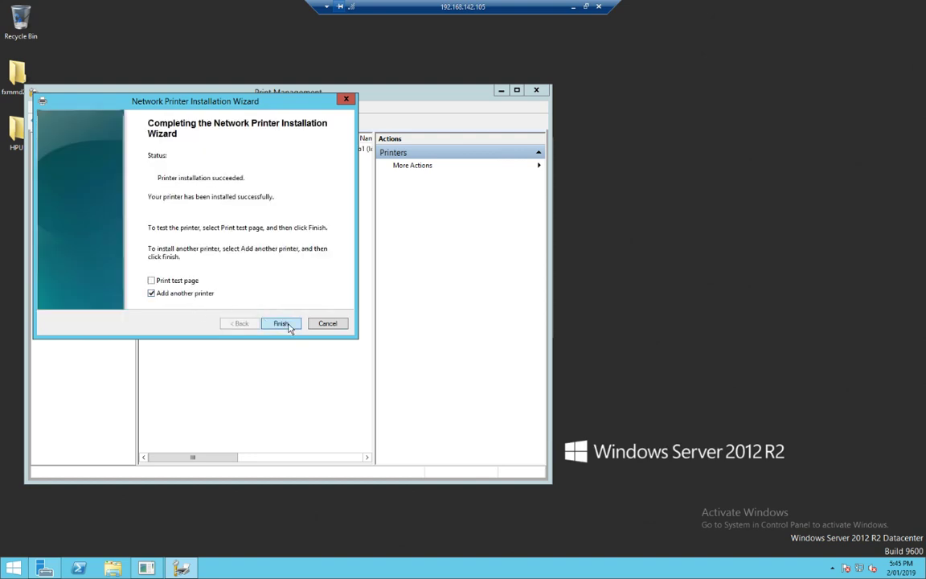
left_click(281, 323)
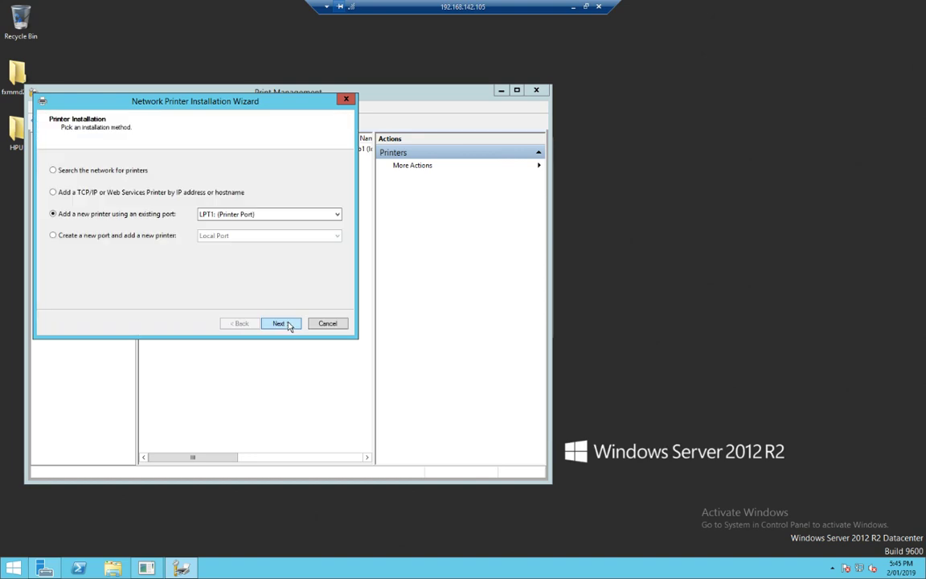
- Install printer MLBHP with the Generic / Text Only driver on LPT1 and close the wizard
left_click(281, 323)
left_click(280, 323)
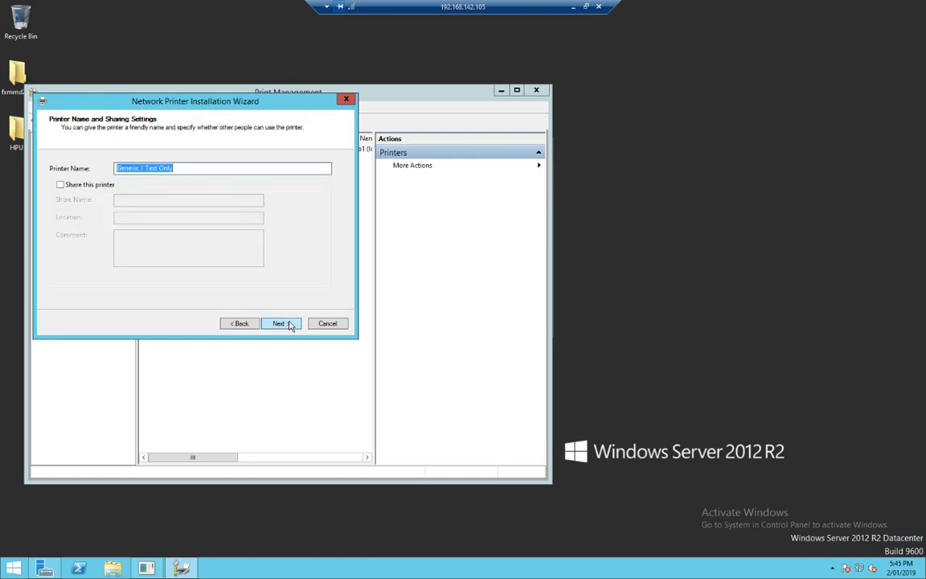
type("MLBHP")
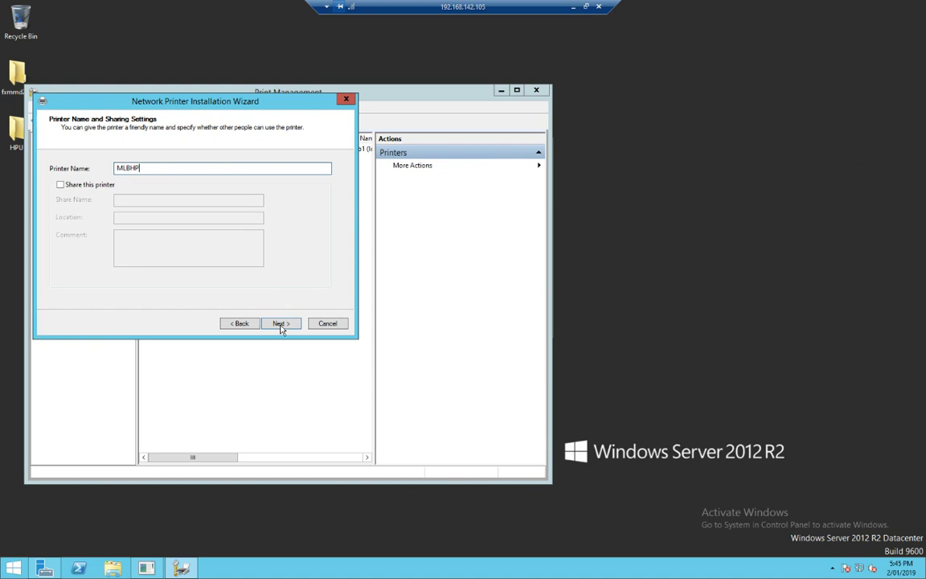
left_click(282, 326)
left_click(282, 325)
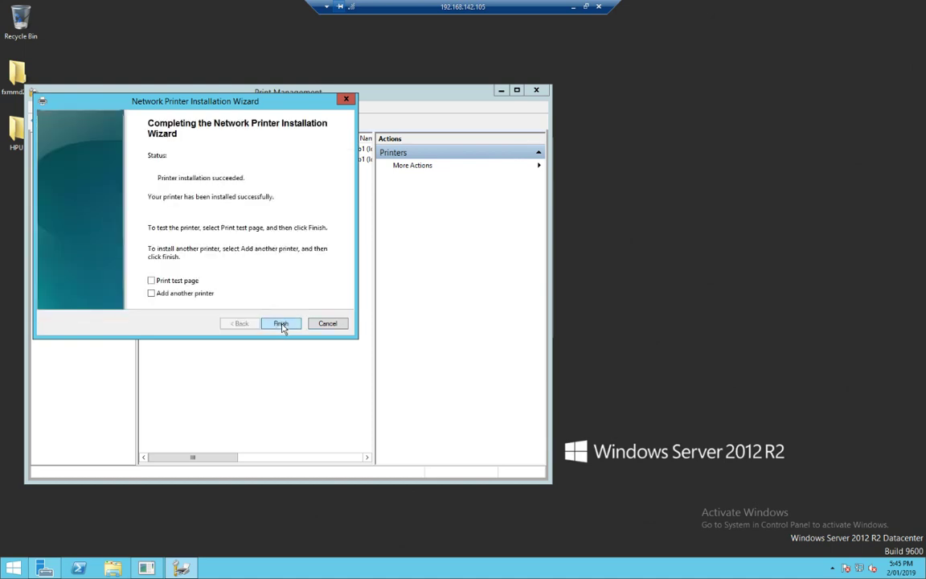
key("Return")
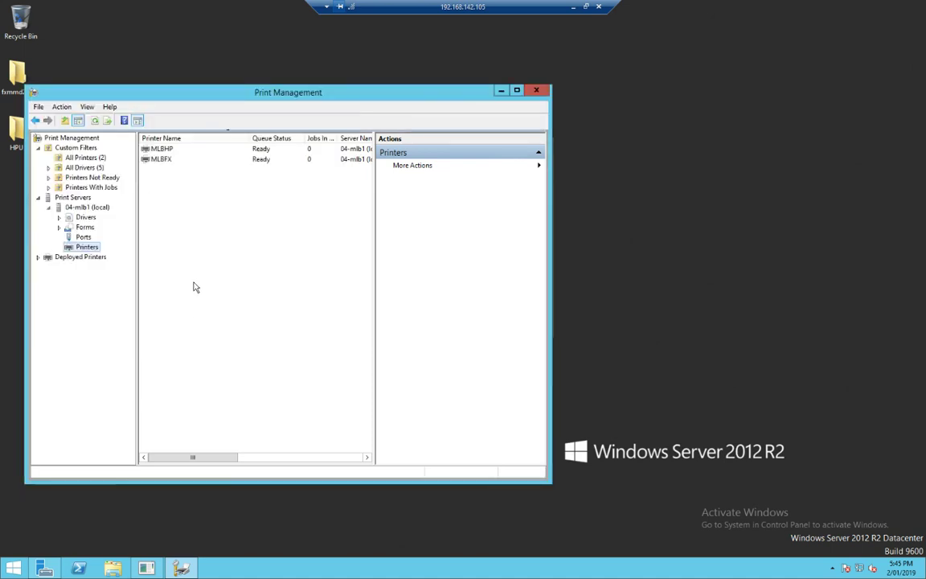
- Run ThinPrint Client Service as administrator, confirm MLBHP as ID 2 and MLBFX as ID 3
left_click(10, 568)
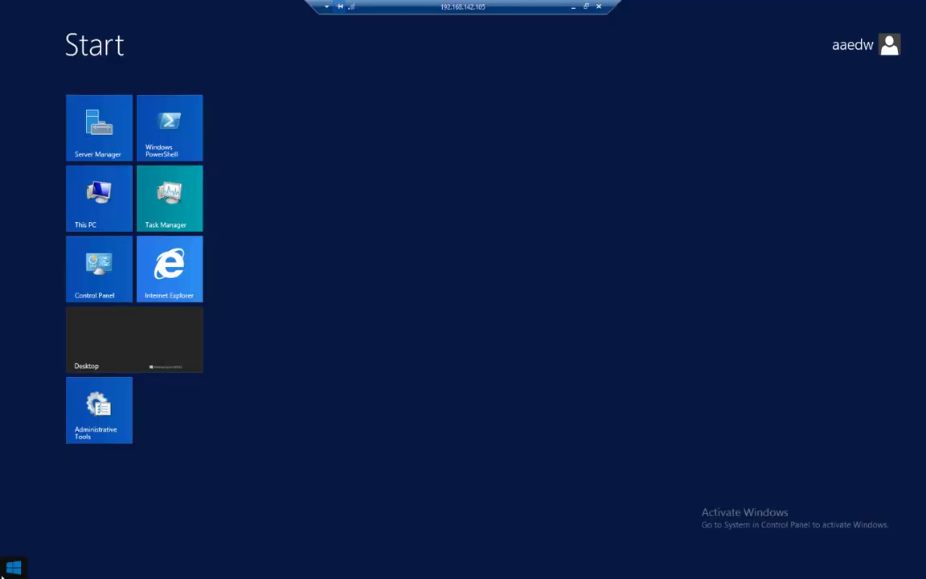
type("THINPrint Client Service")
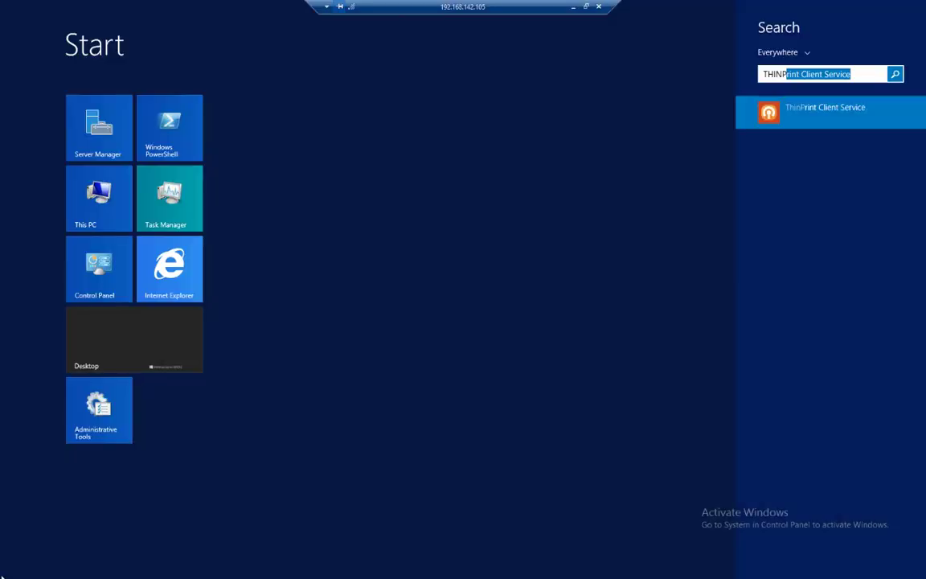
key("Return")
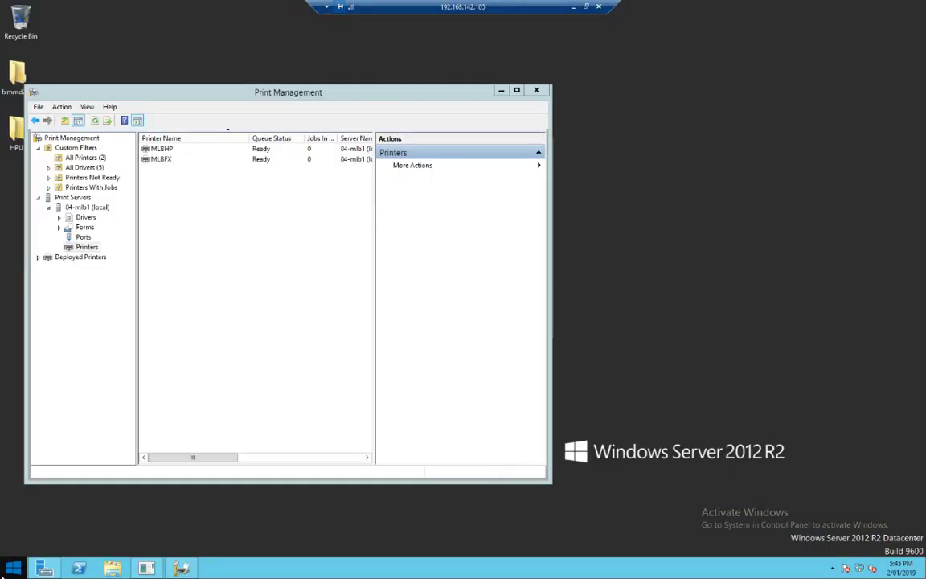
left_click(510, 307)
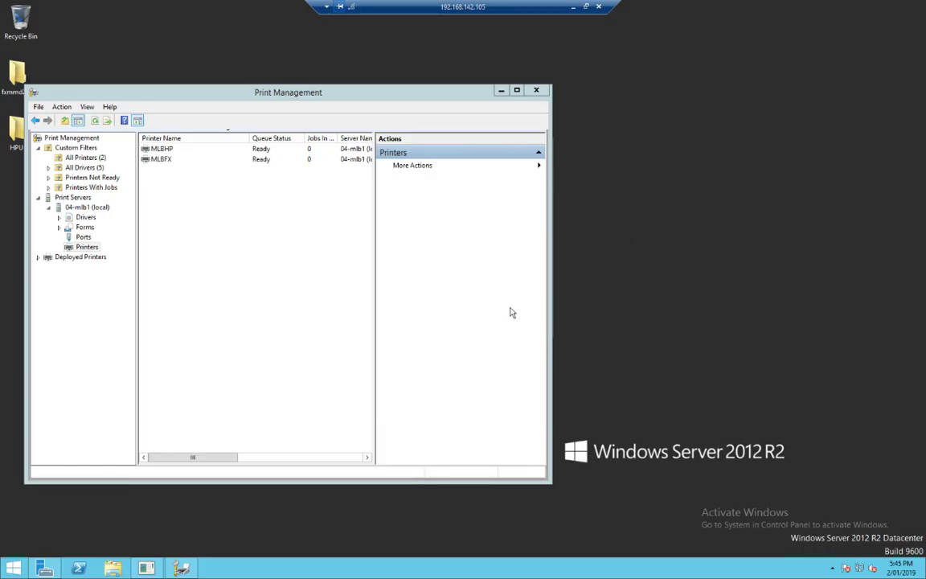
left_click(392, 233)
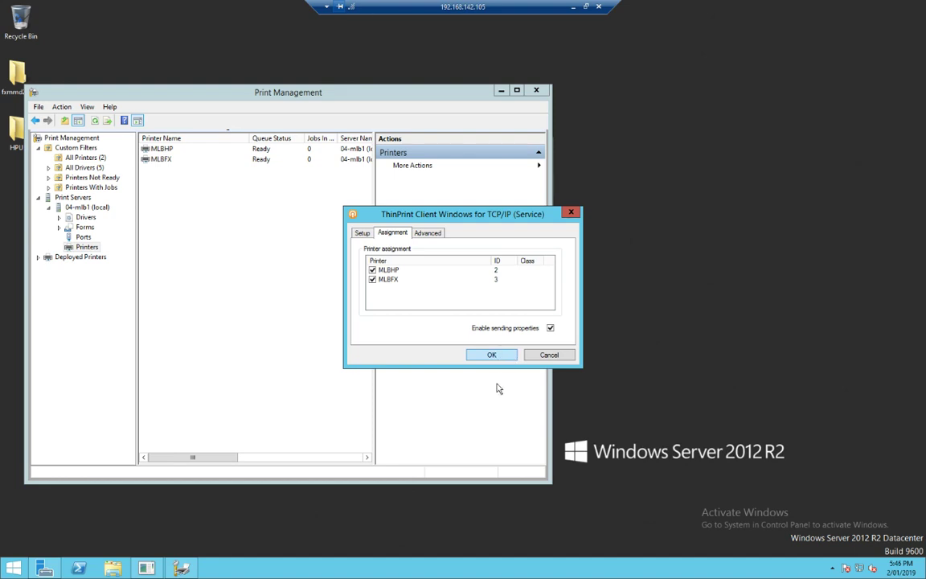
left_click(500, 358)
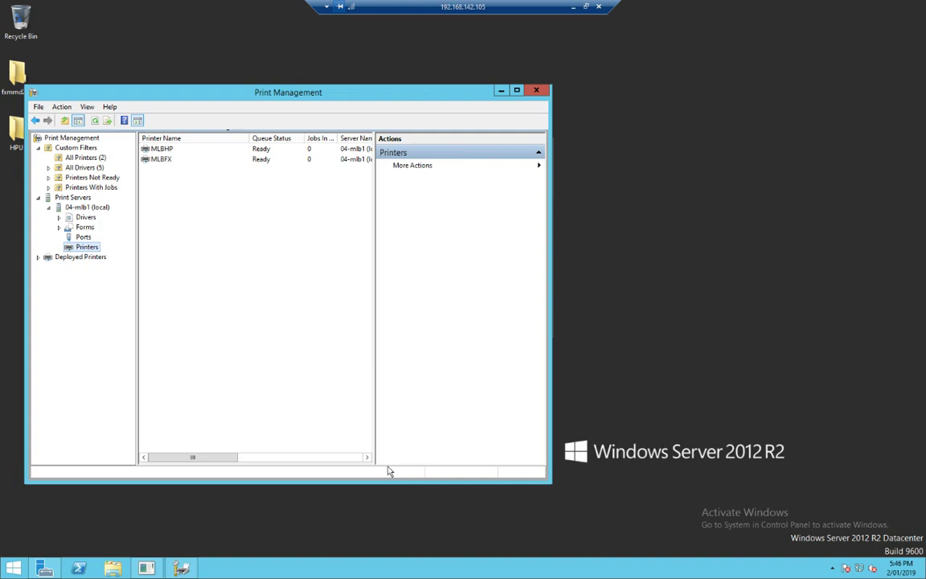
- Switch to the 04-syd1 remote session and start adding a new printer there
left_click(574, 7)
mouse_move(187, 571)
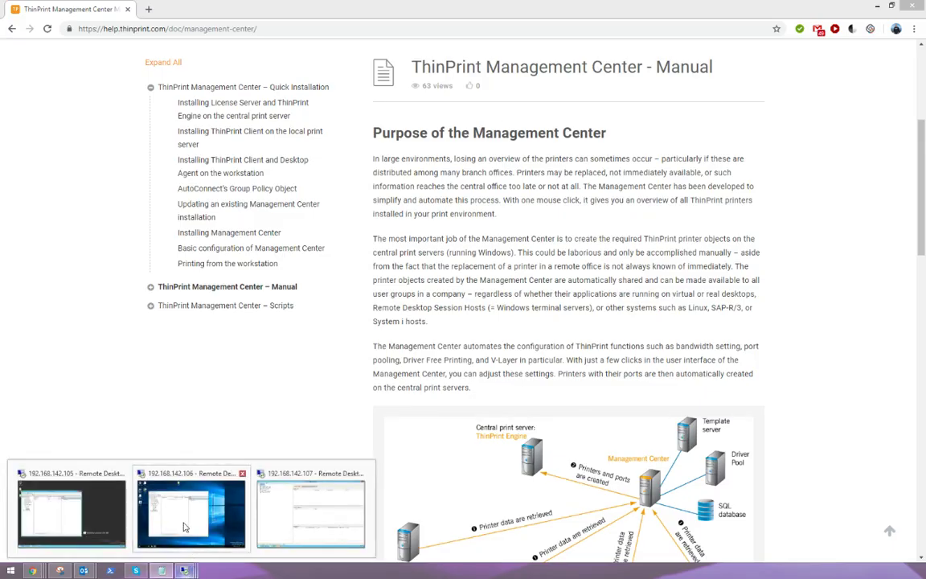
left_click(164, 470)
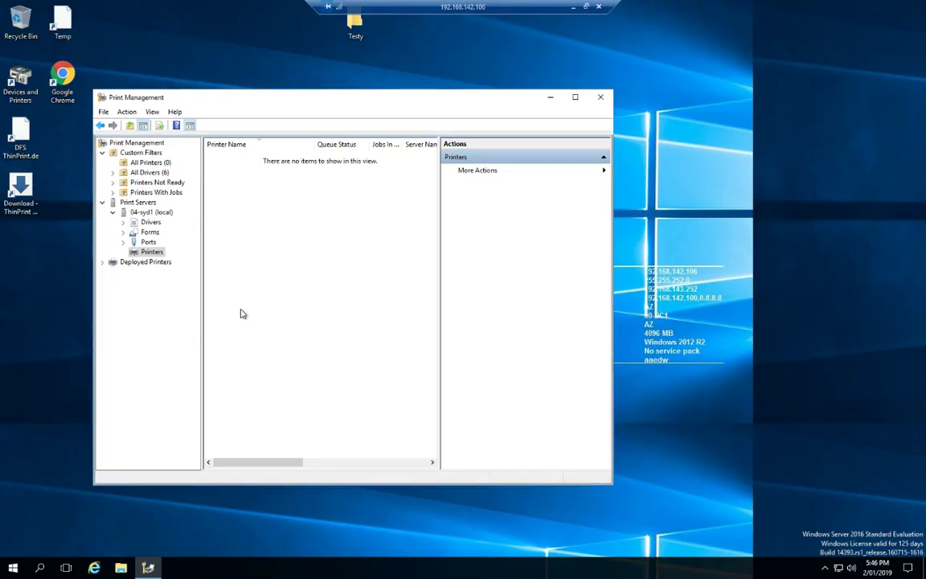
right_click(153, 252)
left_click(184, 260)
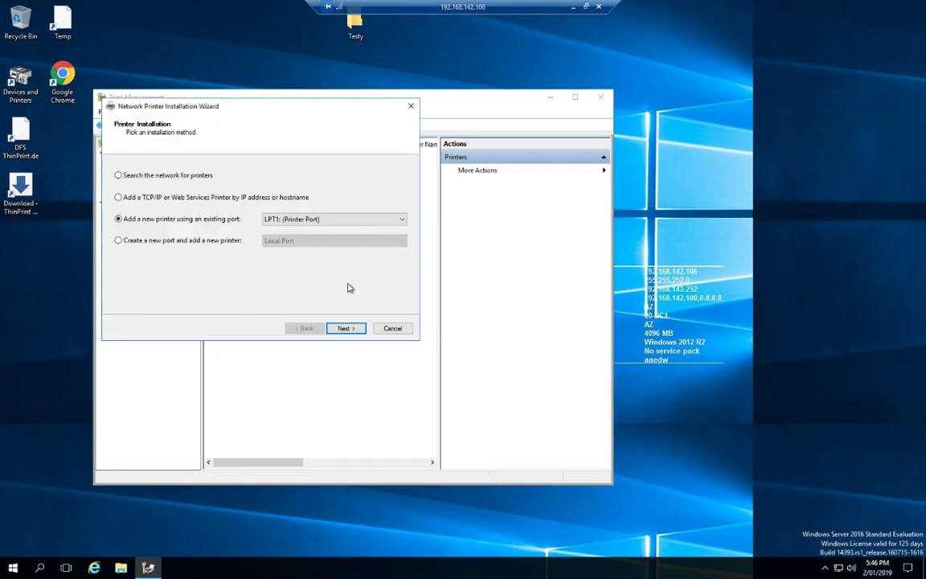
- Install printer SYDFX with the Generic / Text Only driver on LPT1, correcting the name's capitalization
left_click(345, 328)
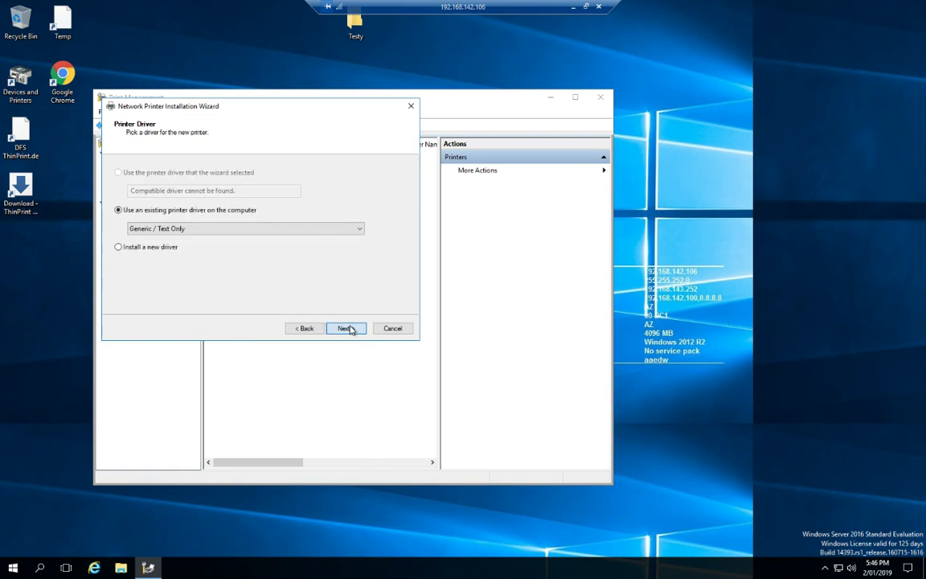
left_click(344, 328)
type("sy")
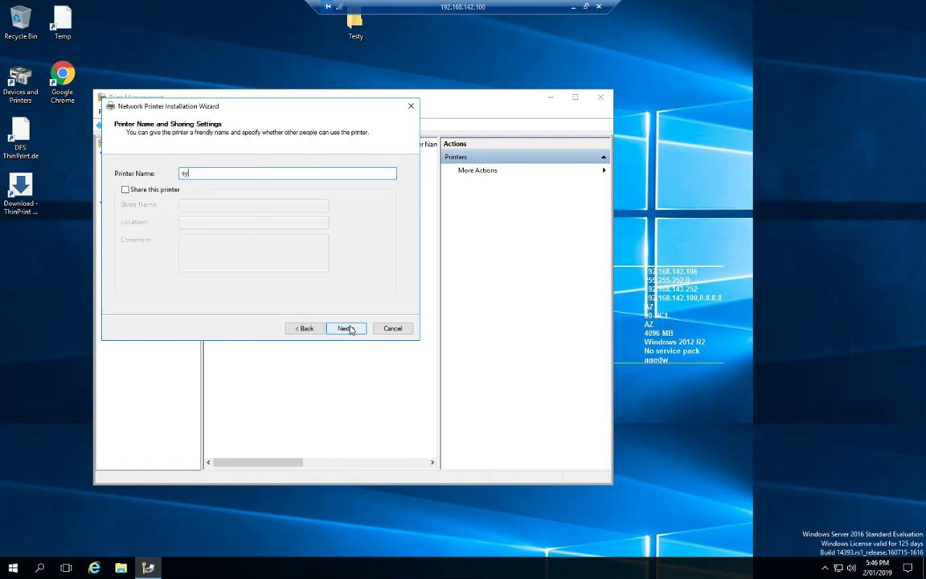
type("dfx")
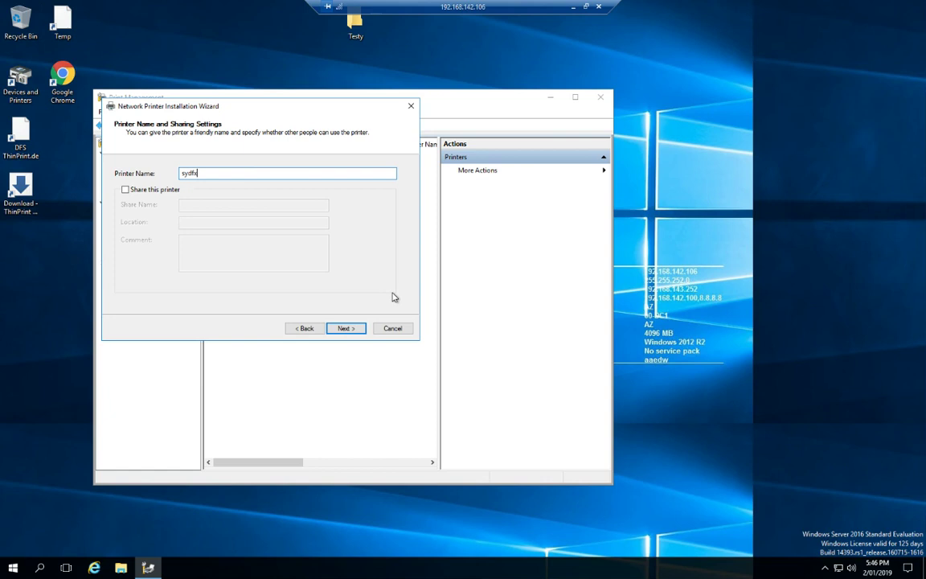
key("ctrl+a")
type("SYDFX")
left_click(347, 330)
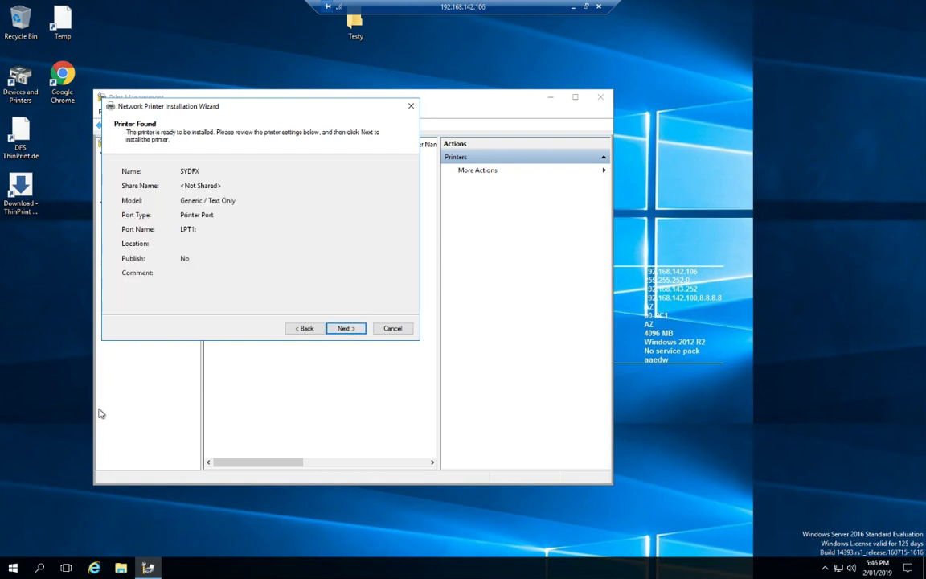
left_click(351, 330)
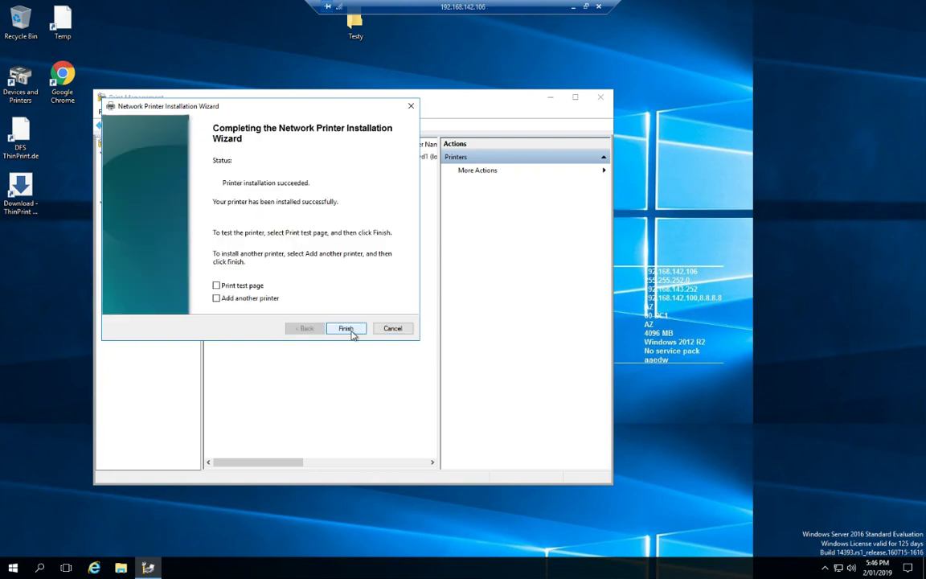
left_click(243, 298)
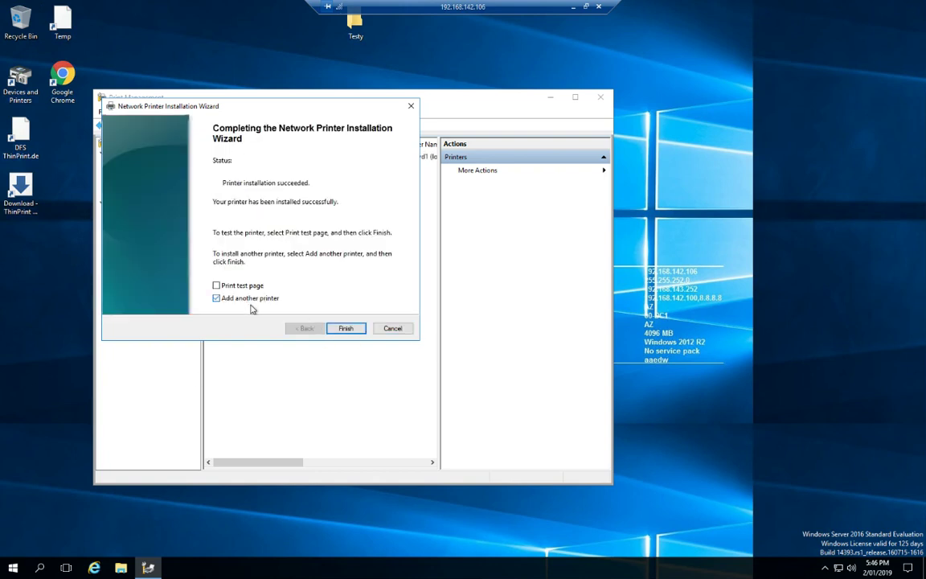
left_click(344, 329)
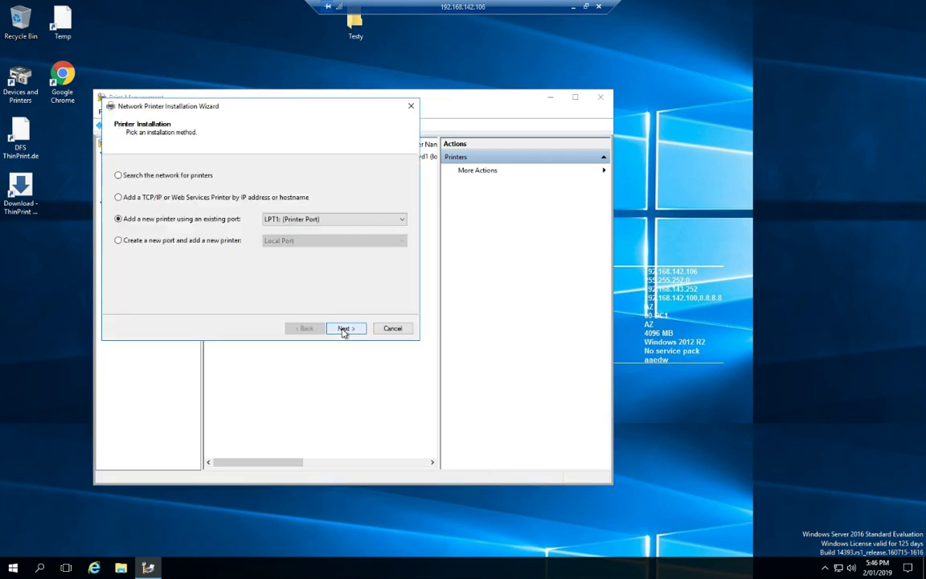
- Install printer SYDHP with the Generic / Text Only driver on LPT1, then minimize the session
left_click(344, 330)
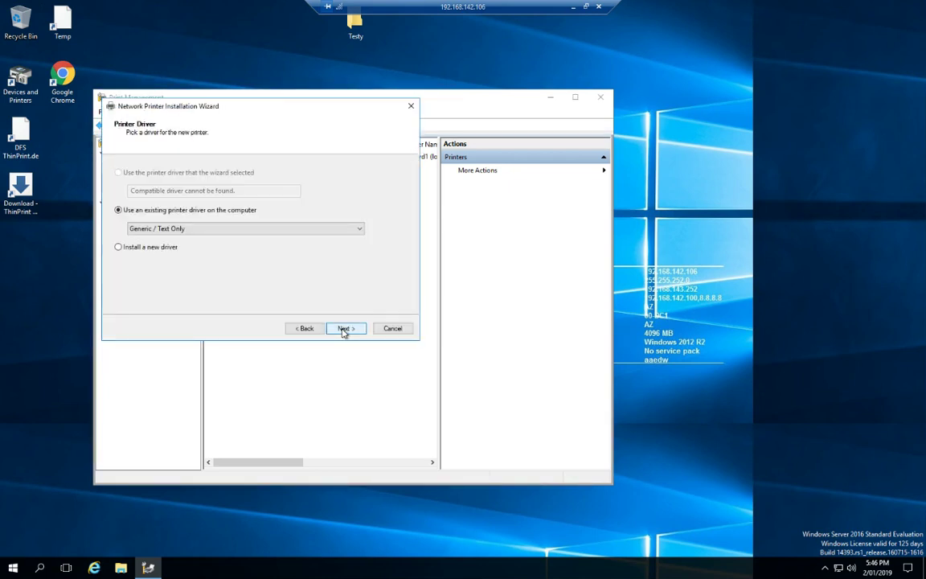
left_click(344, 330)
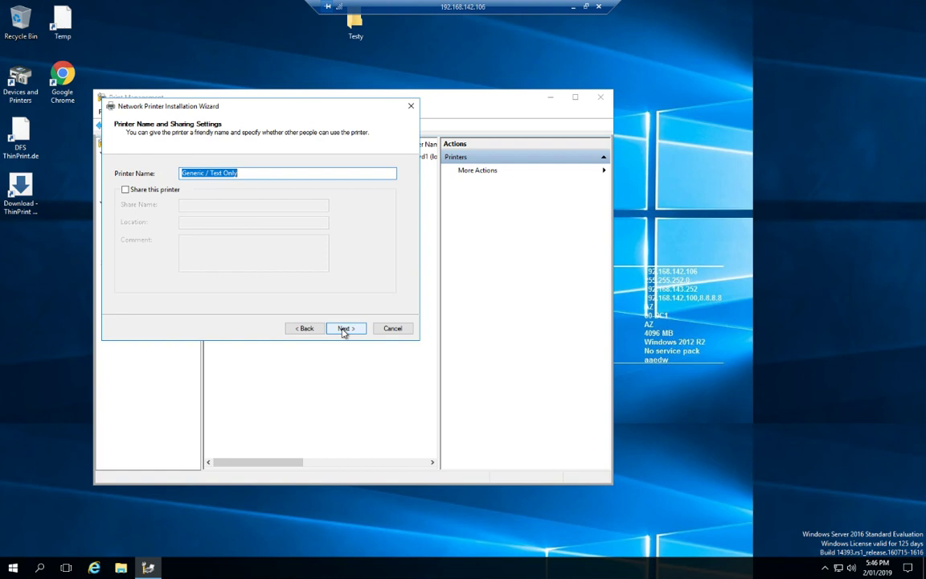
type("SYDHP")
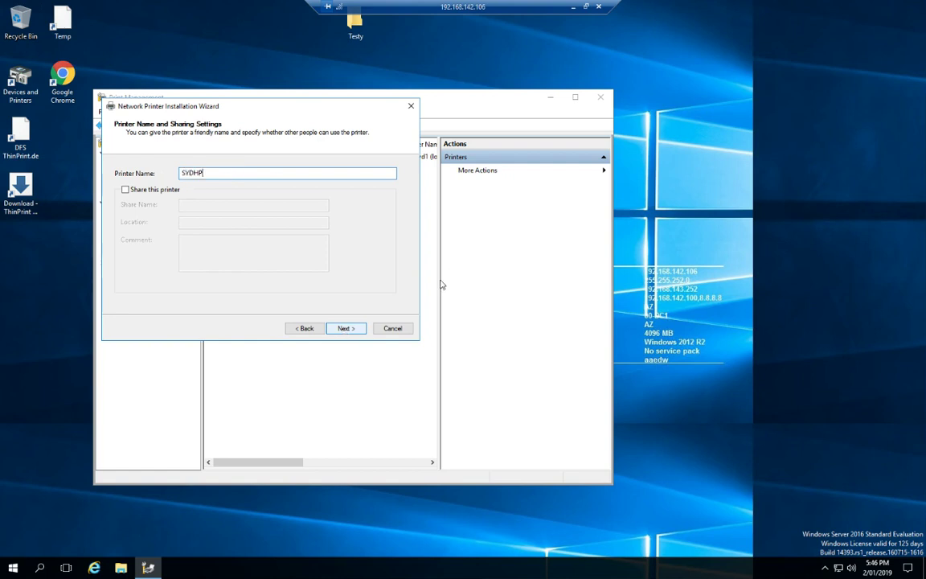
left_click(344, 329)
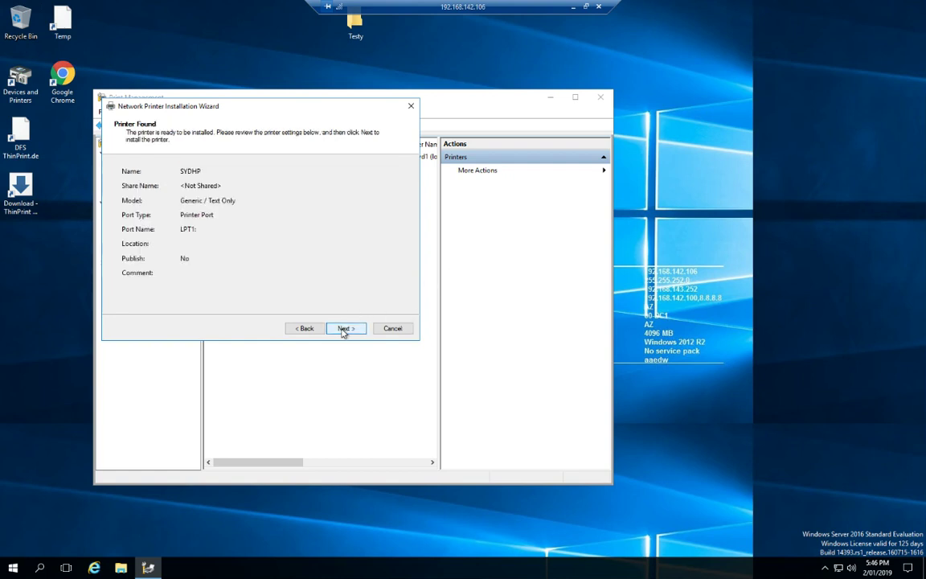
left_click(343, 329)
left_click(344, 330)
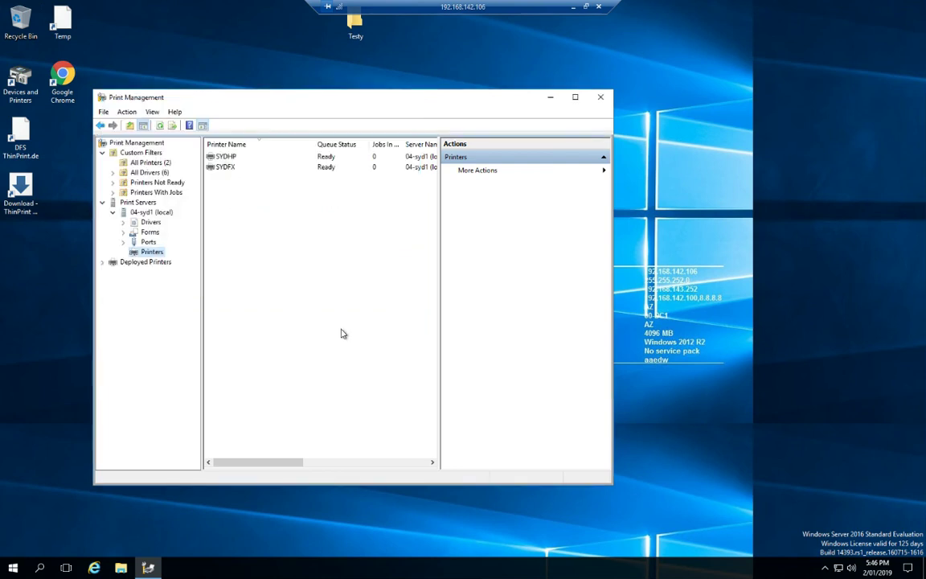
left_click(580, 6)
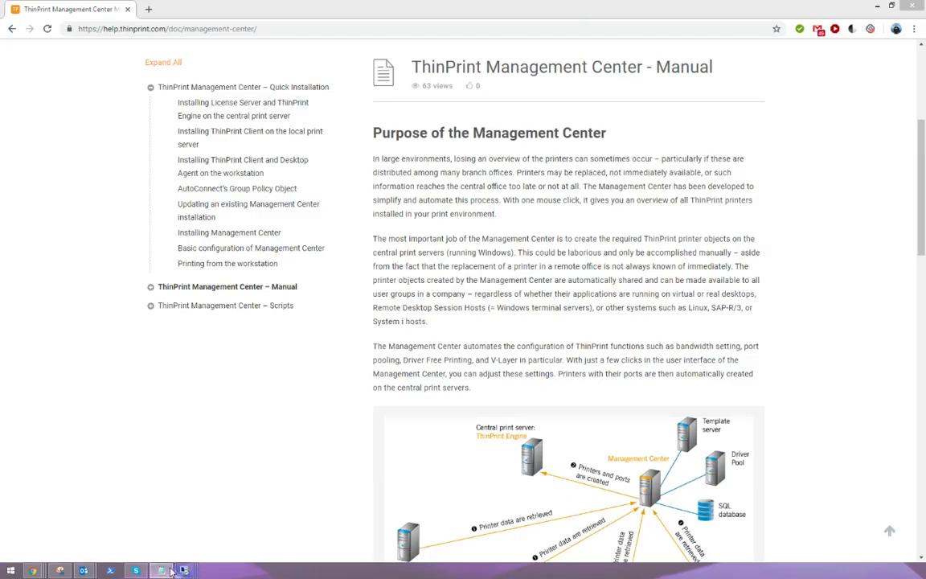
- In the 192.168.142.107 session, start typing the UNC path in Set Path to Driver Pool
mouse_move(187, 570)
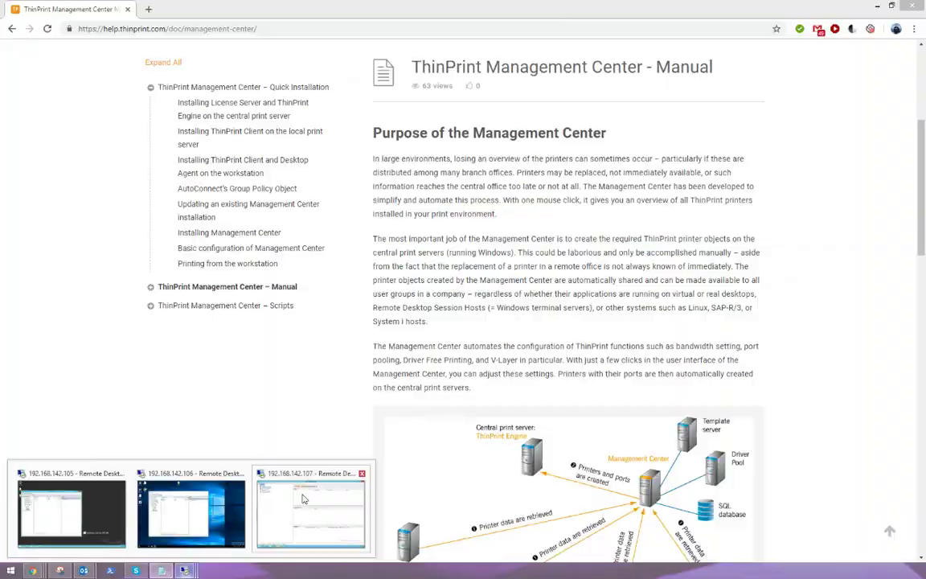
left_click(279, 458)
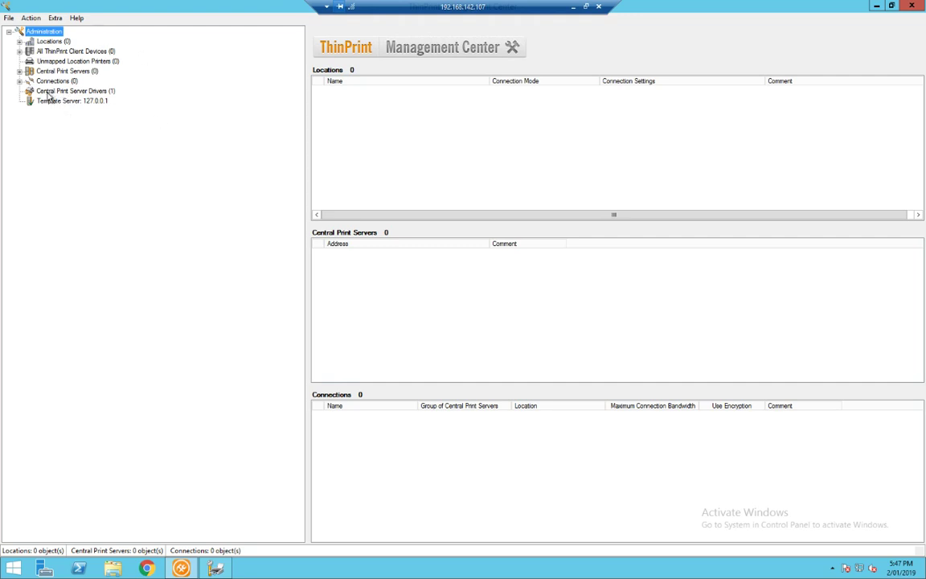
left_click_drag(45, 99, 70, 88)
left_click(62, 92)
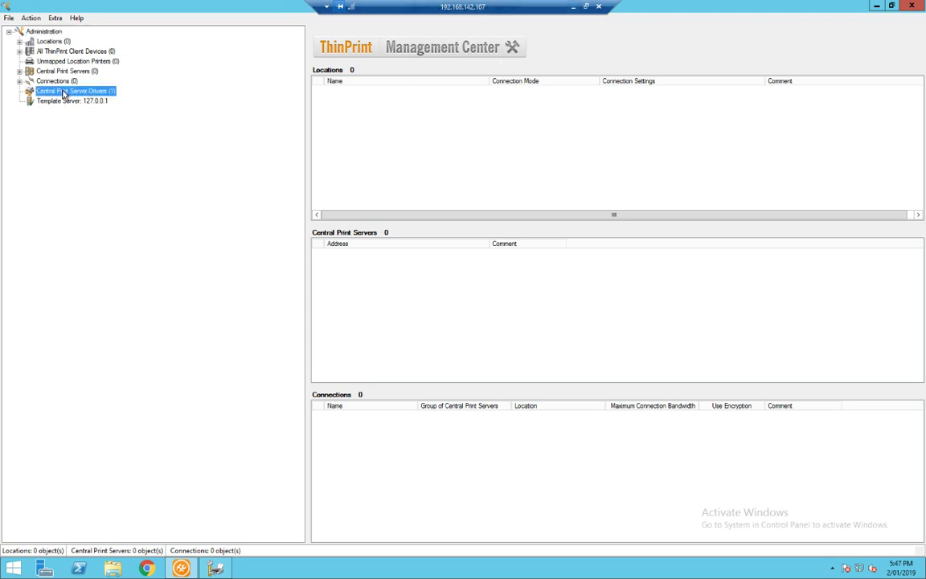
right_click(62, 93)
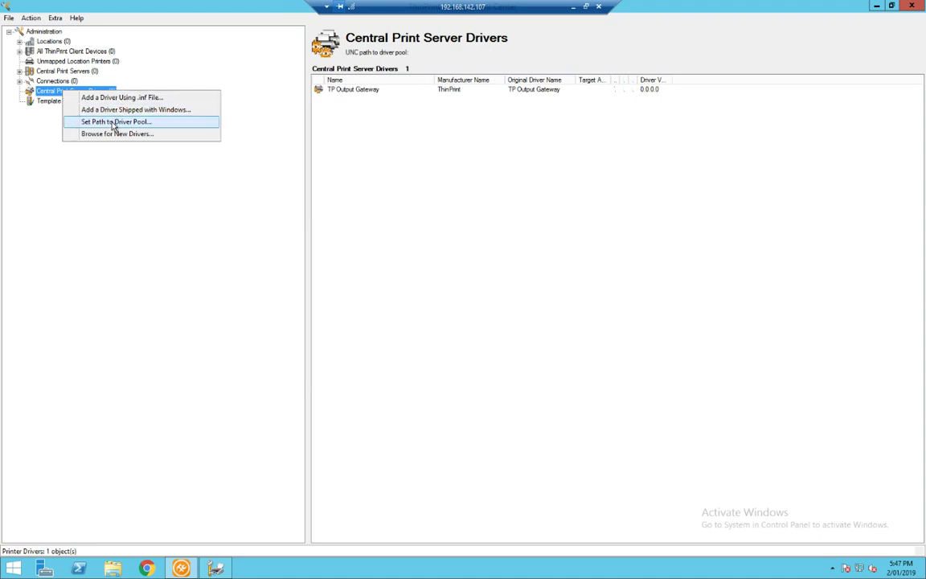
left_click(114, 123)
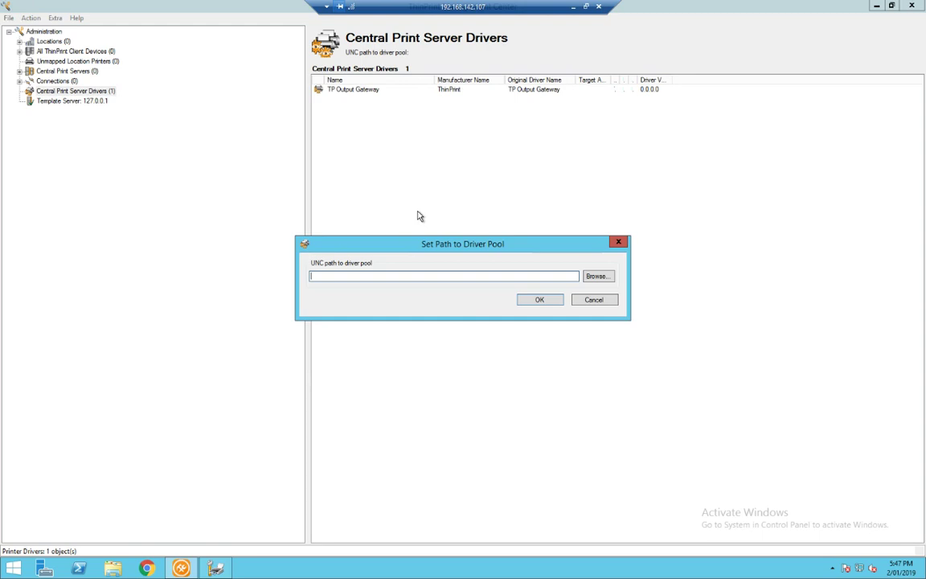
type("\\\\05-TPMC1\\Drivers")
- Confirm the \\05-TPMC1\Drivers pool path and add FUJI_XEROX Multi-model Print Driver 2 from fx6daie
left_click(537, 299)
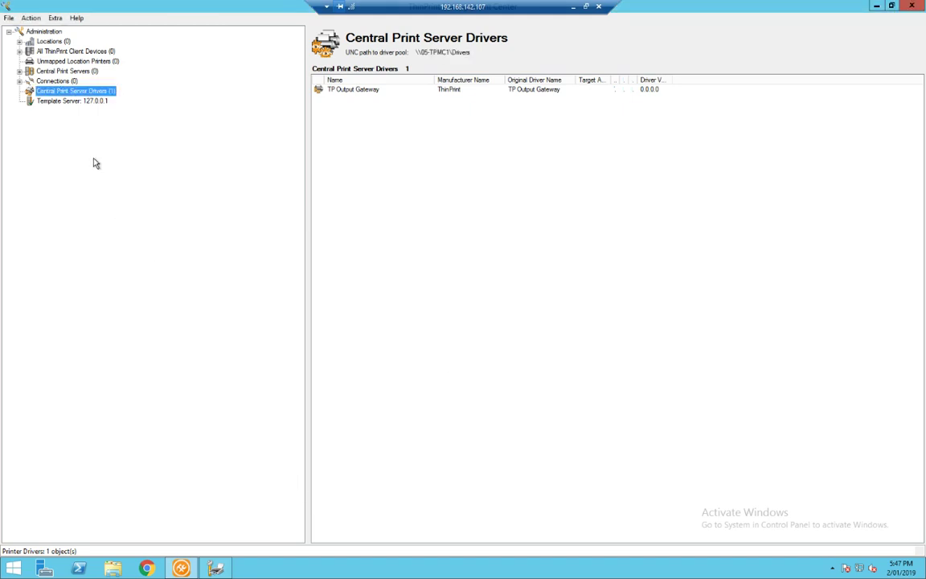
right_click(92, 94)
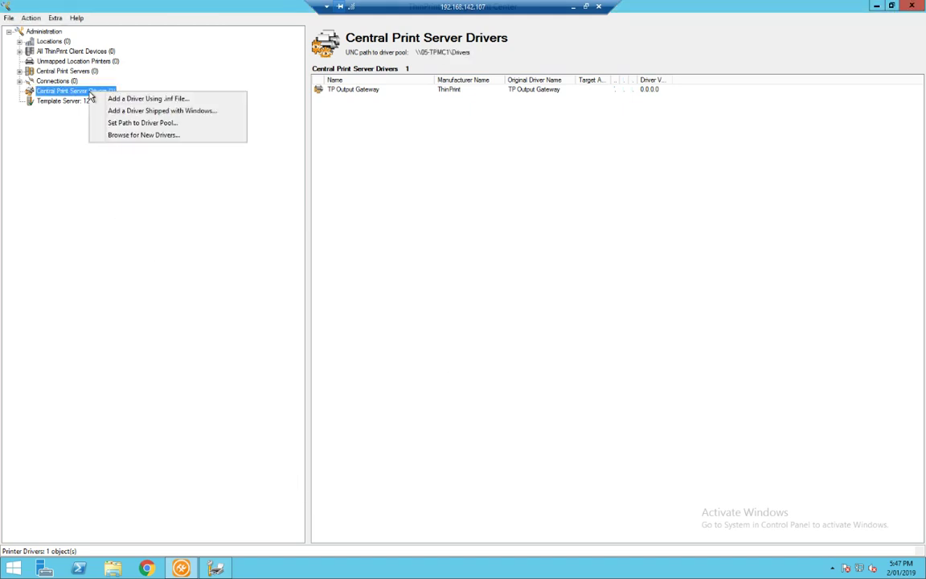
left_click(196, 100)
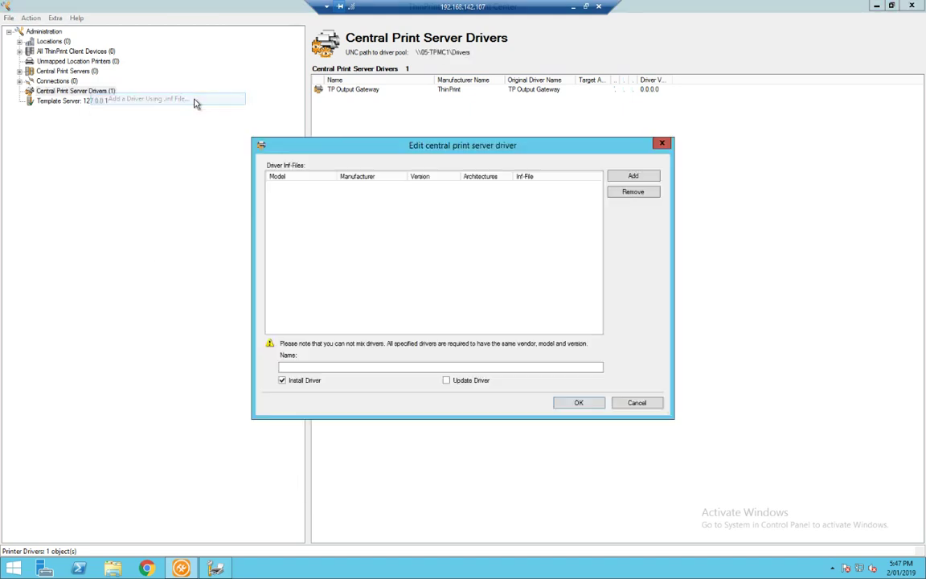
left_click(632, 176)
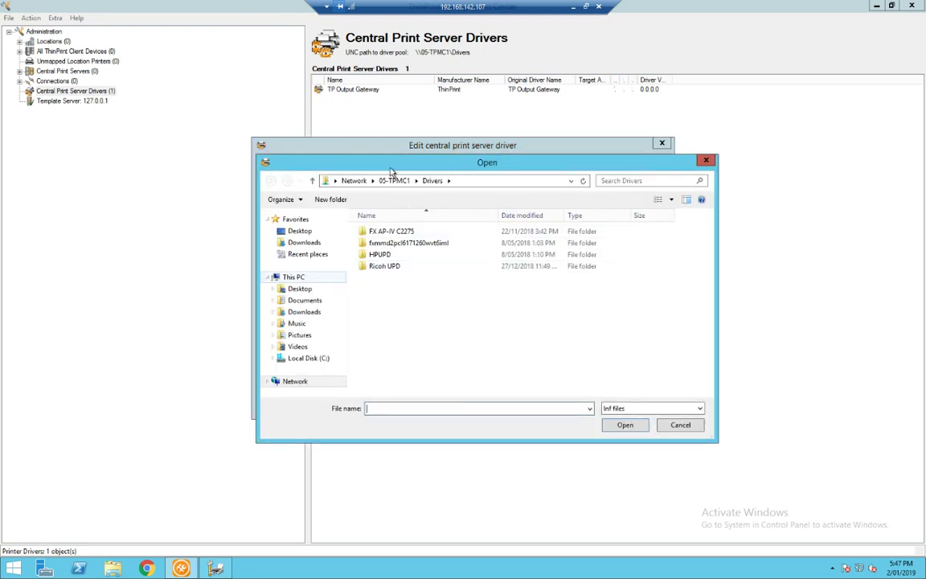
double_click(388, 244)
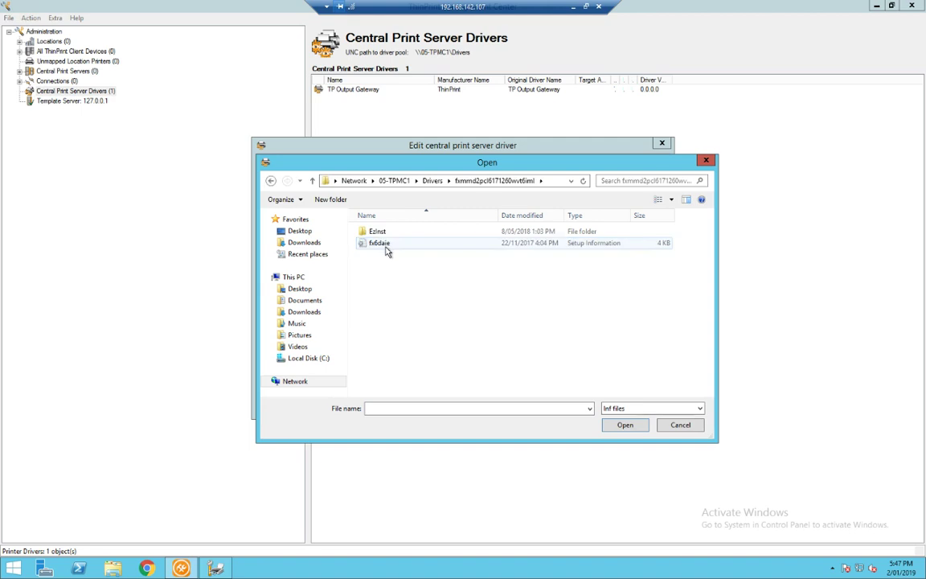
left_click(388, 244)
left_click(625, 426)
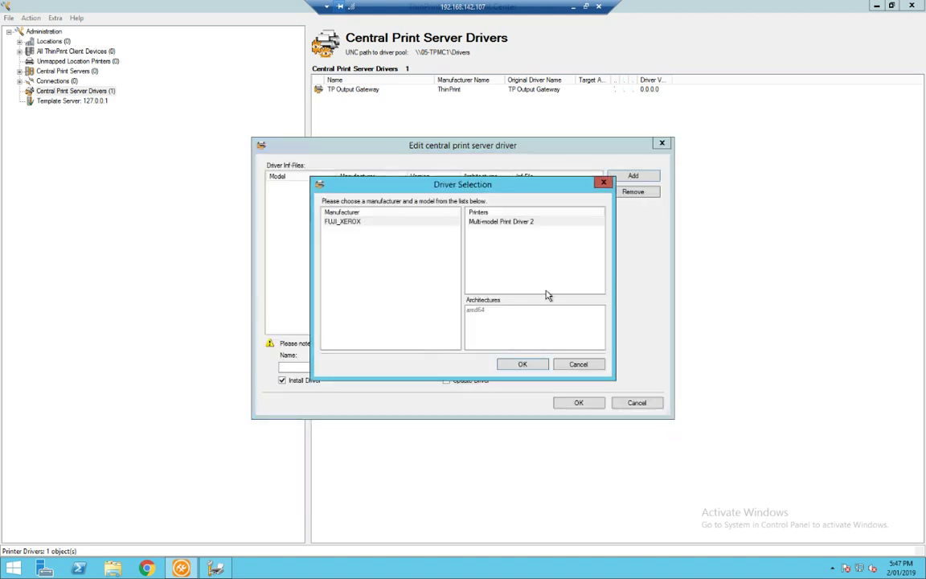
left_click(523, 221)
left_click(529, 367)
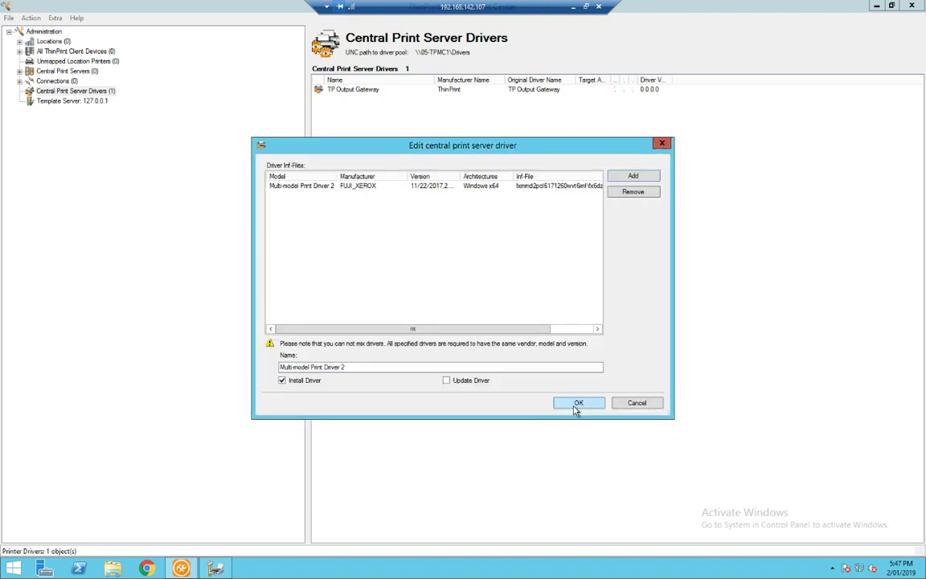
left_click(554, 410)
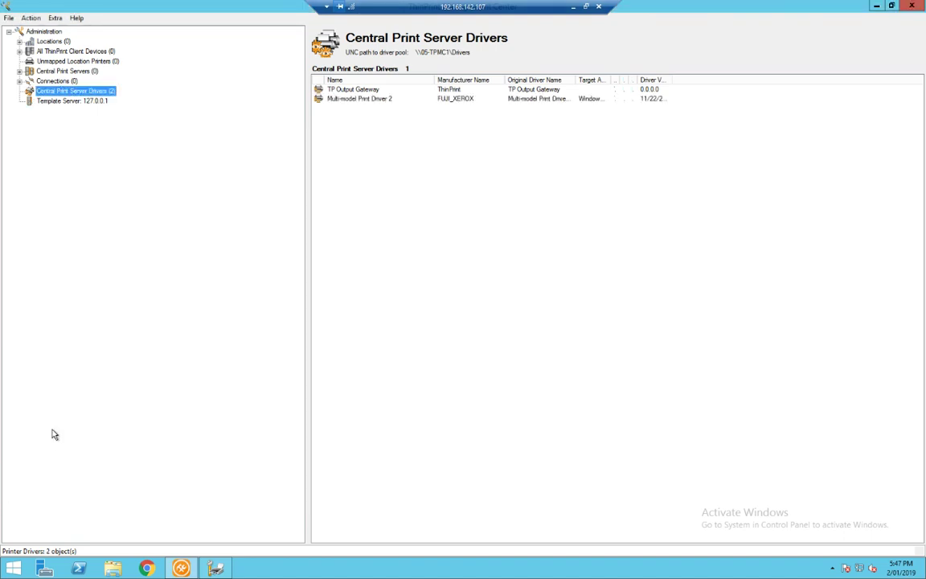
- Add HP Universal Printing PCL 6 from HPUPD\hpcu215u.inf as a central print server driver
right_click(34, 94)
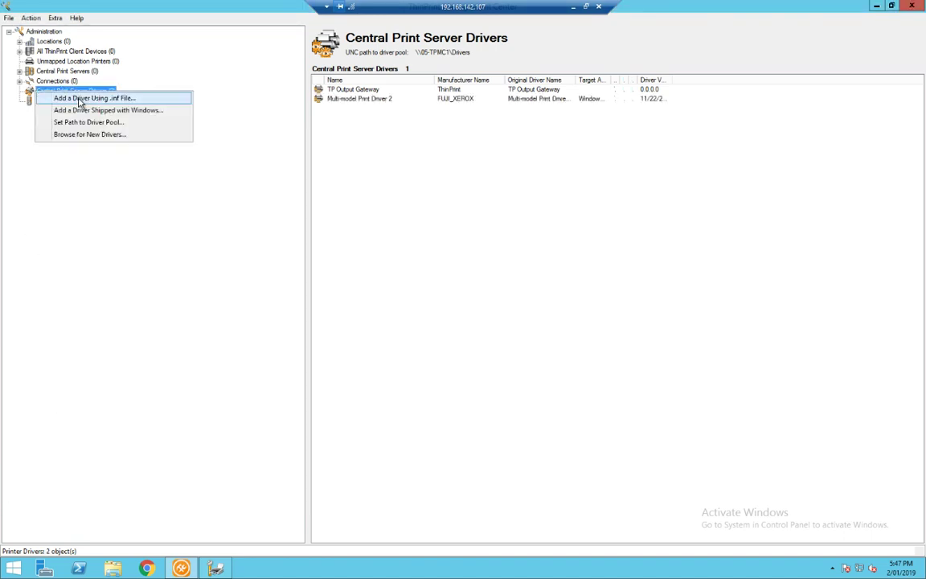
key("Return")
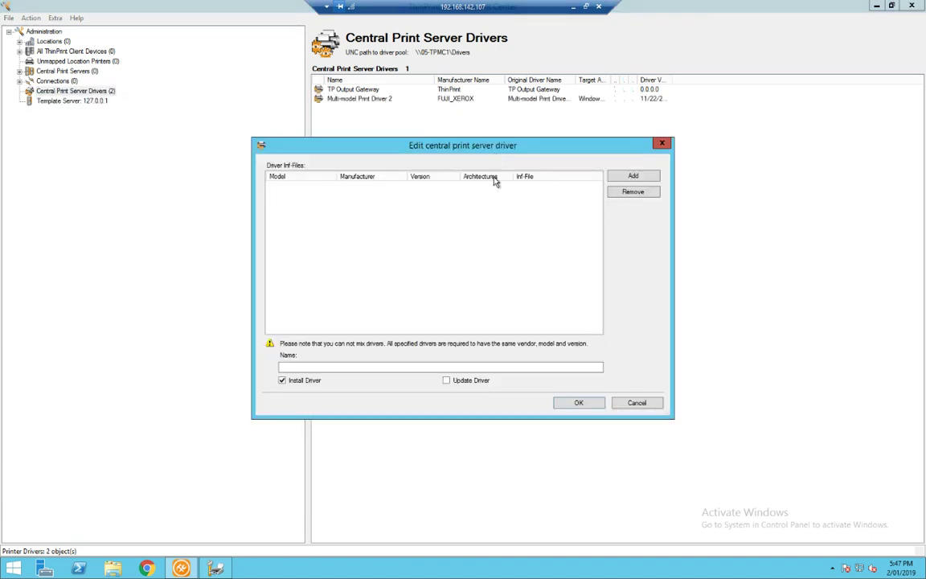
left_click(633, 176)
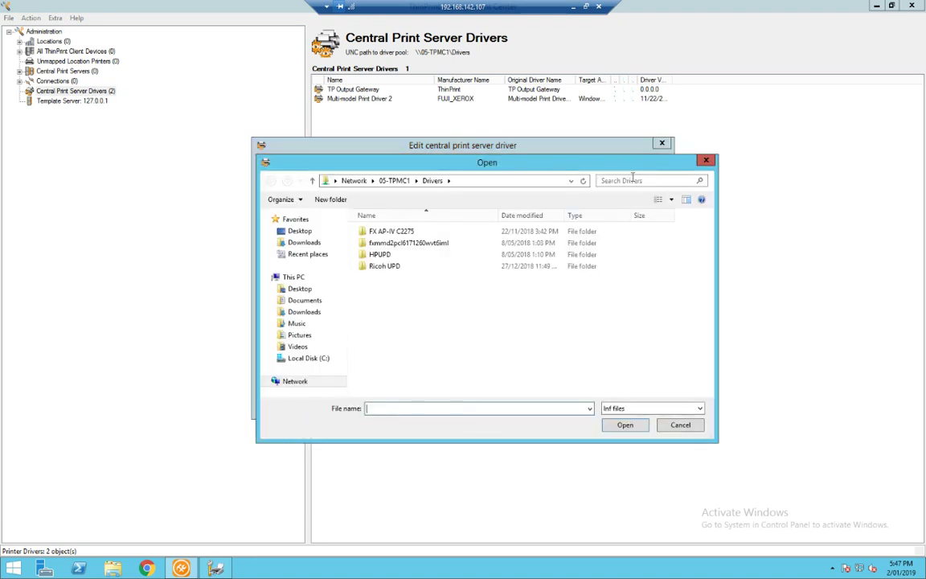
left_click(374, 255)
left_click(626, 427)
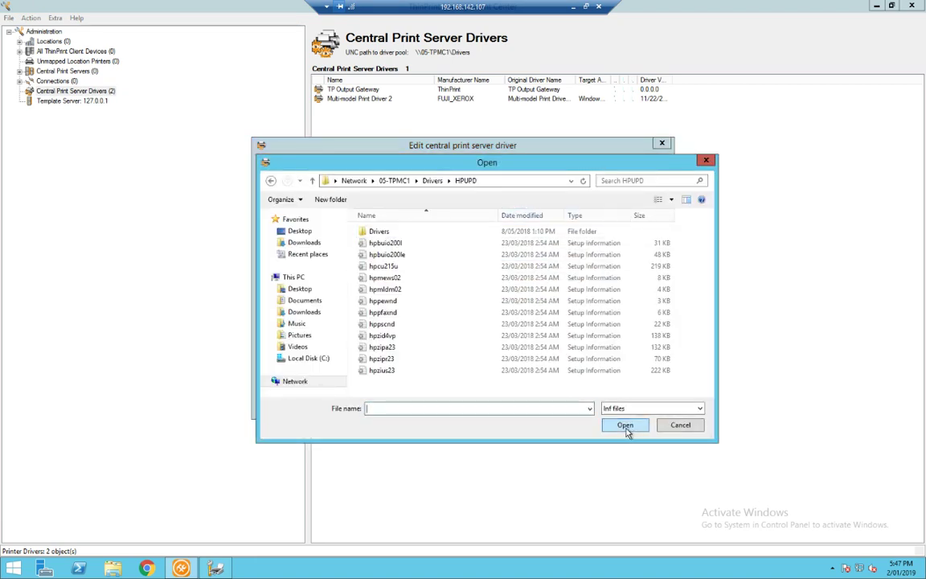
left_click(384, 266)
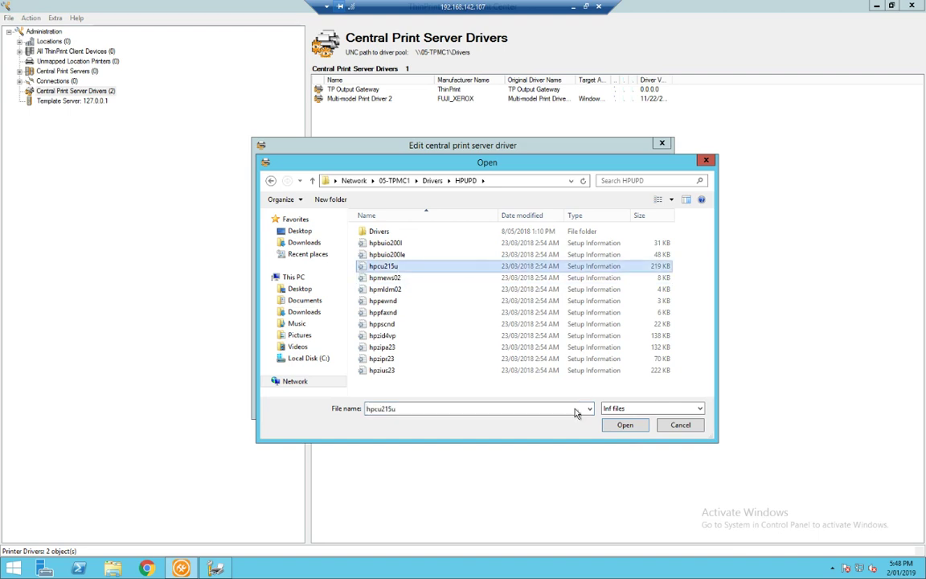
left_click(625, 426)
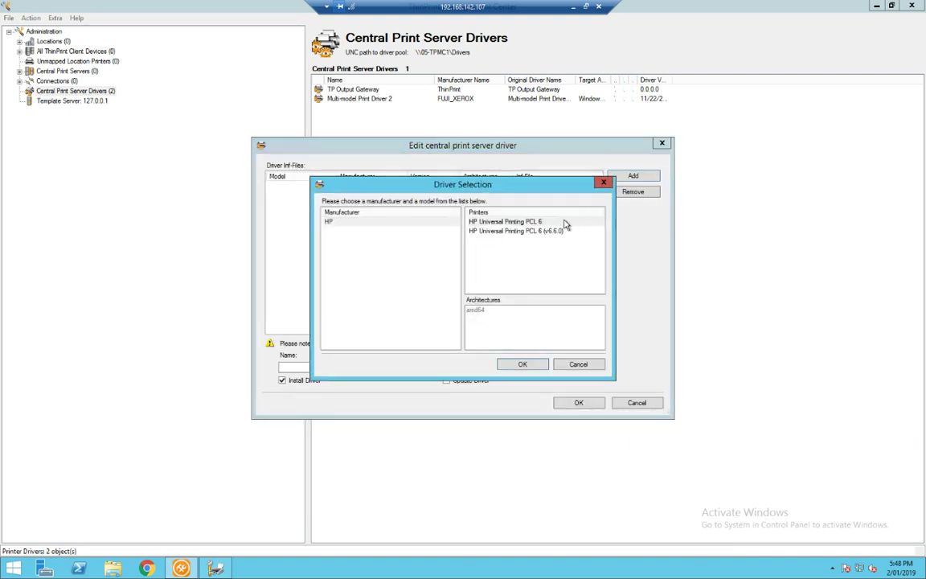
left_click(523, 366)
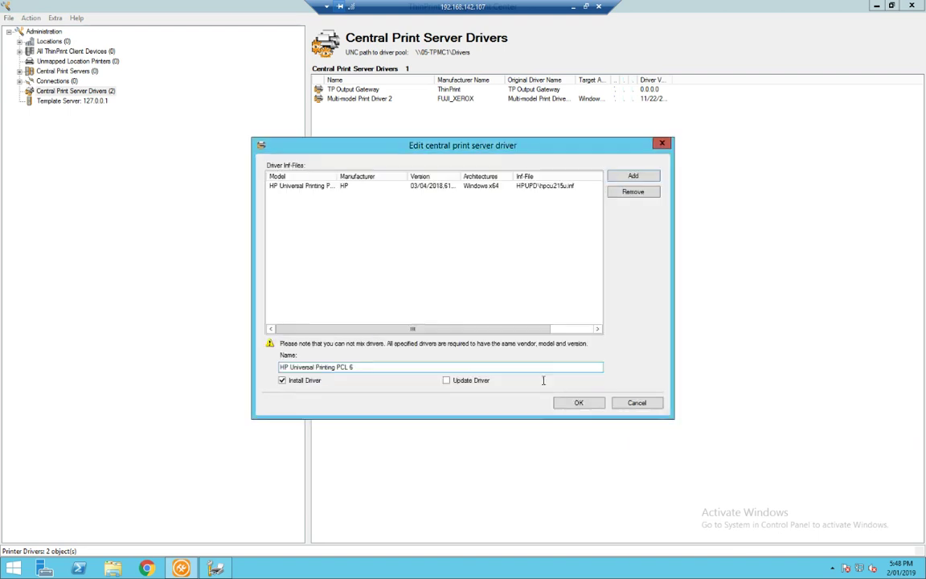
left_click(579, 403)
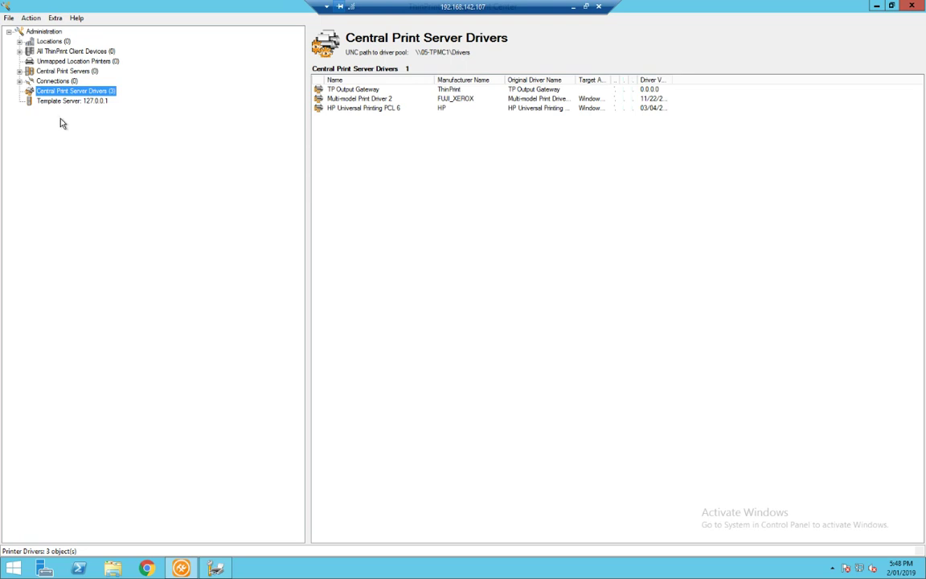
- Apply the configuration to template server 127.0.0.1 and acknowledge the success message
left_click(60, 103)
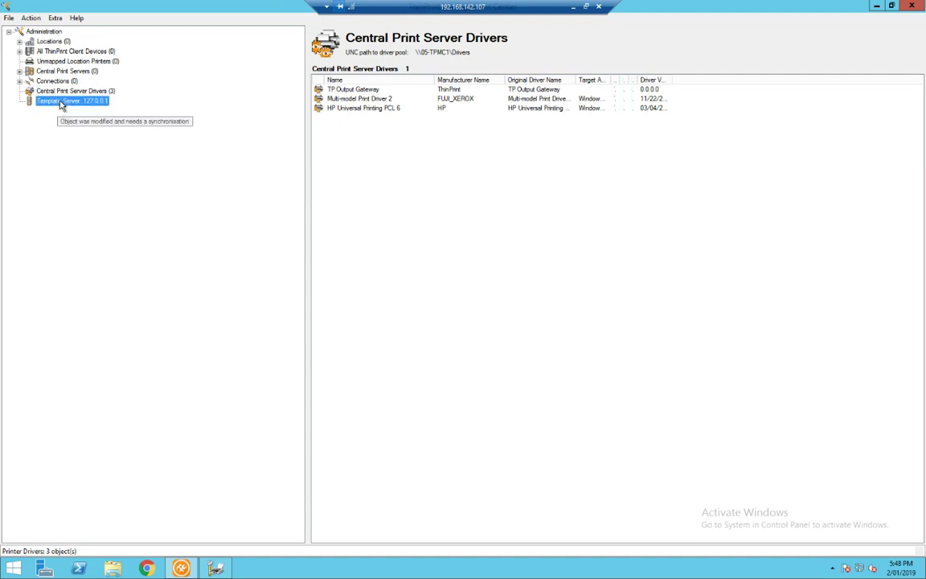
right_click(60, 103)
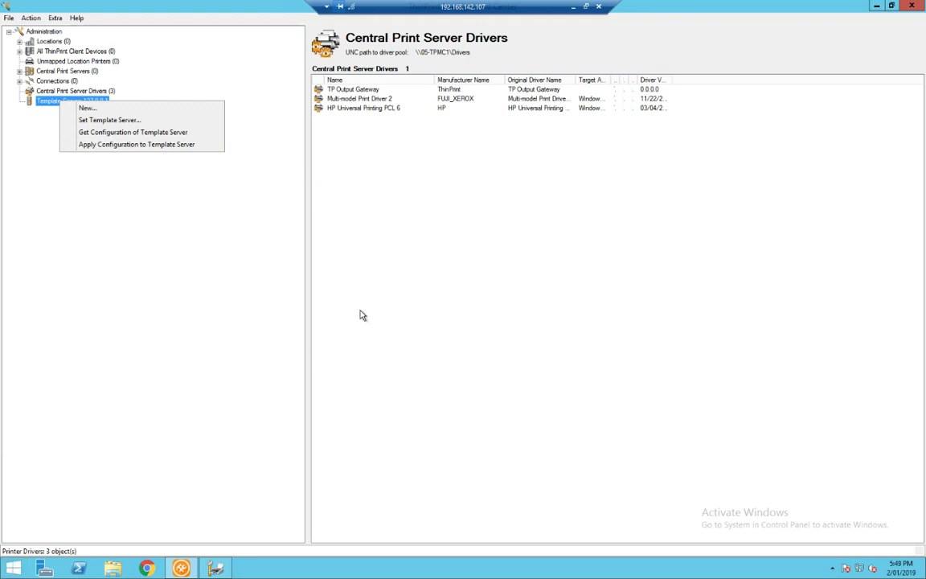
left_click(101, 145)
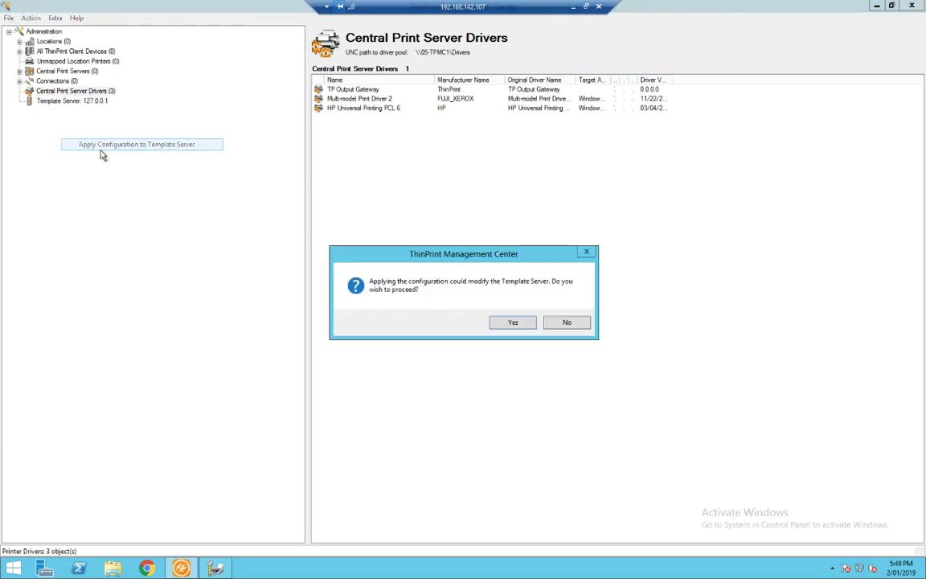
left_click(517, 328)
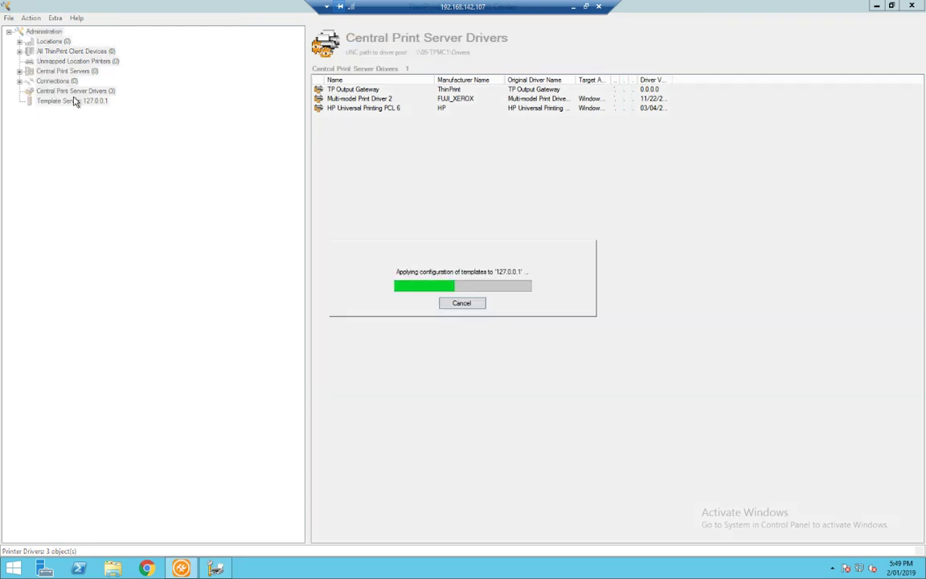
left_click(215, 570)
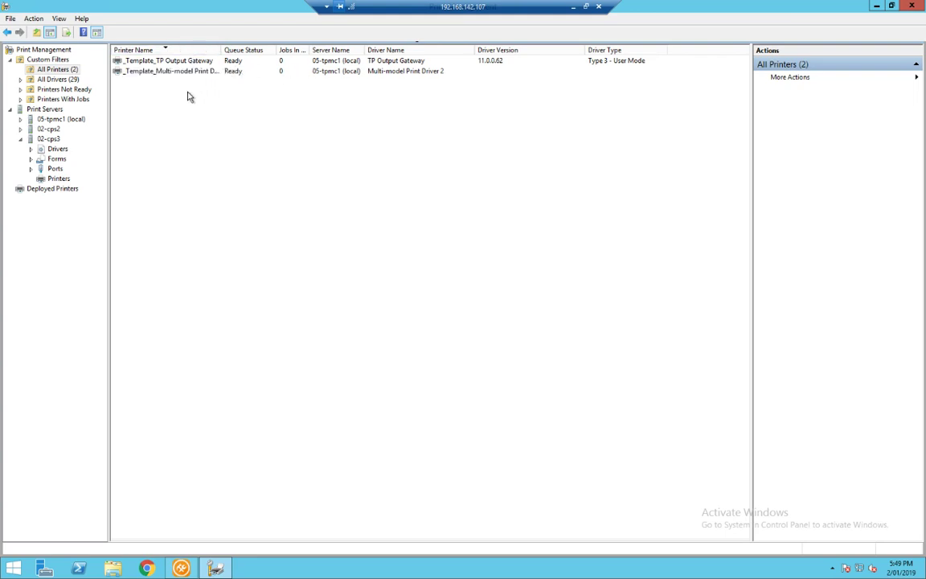
left_click(215, 569)
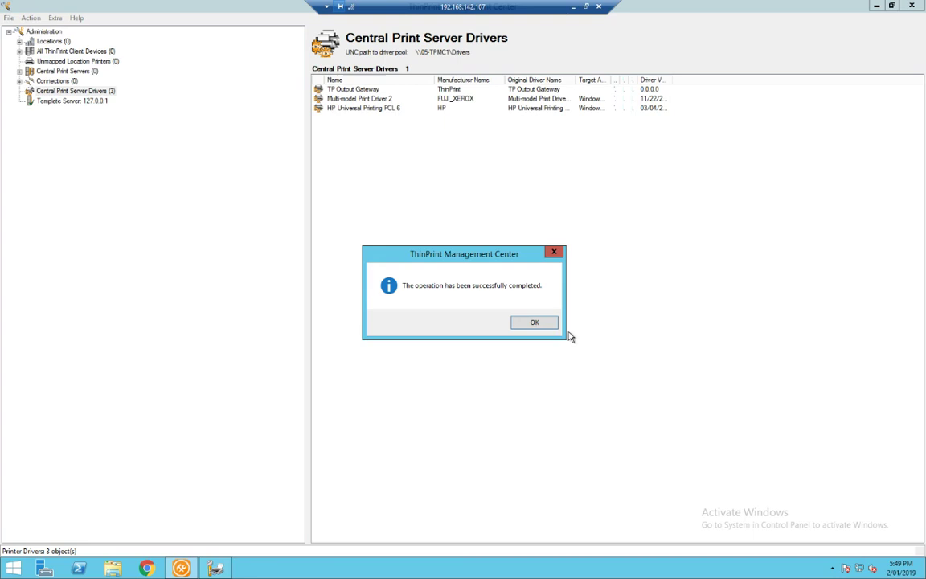
left_click(530, 323)
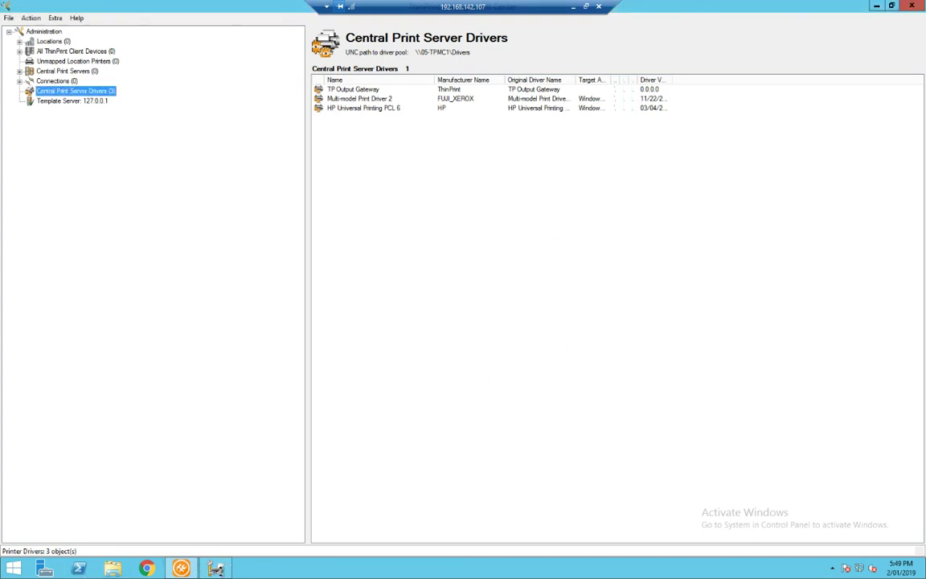
- Review the three Ready _Template printers on 05-tpmc1, then return to ThinPrint Management Center
left_click(215, 569)
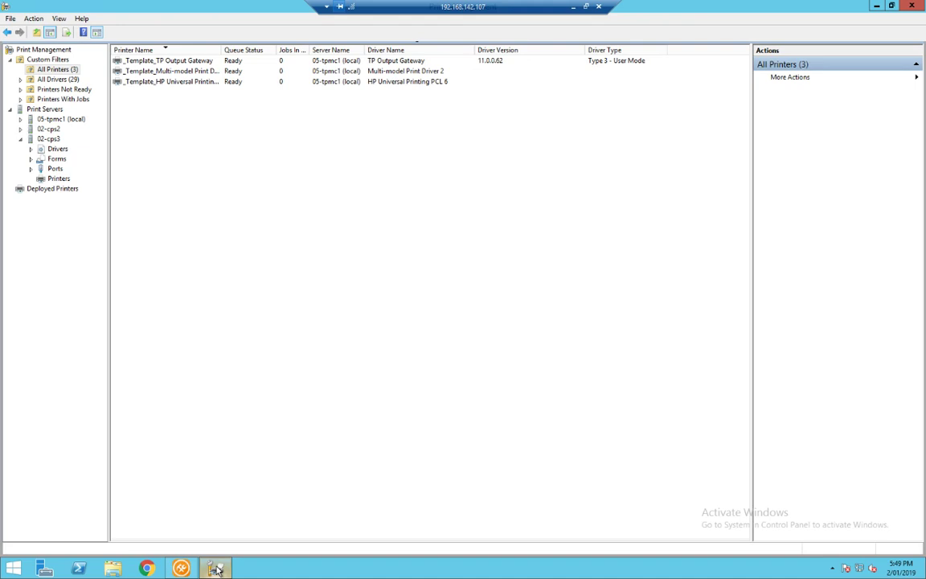
left_click(215, 569)
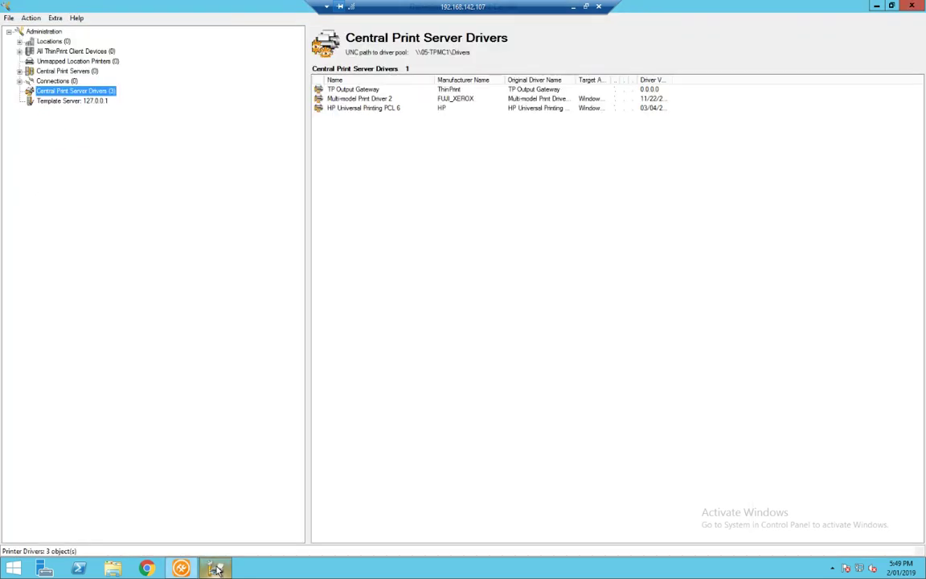
left_click(215, 569)
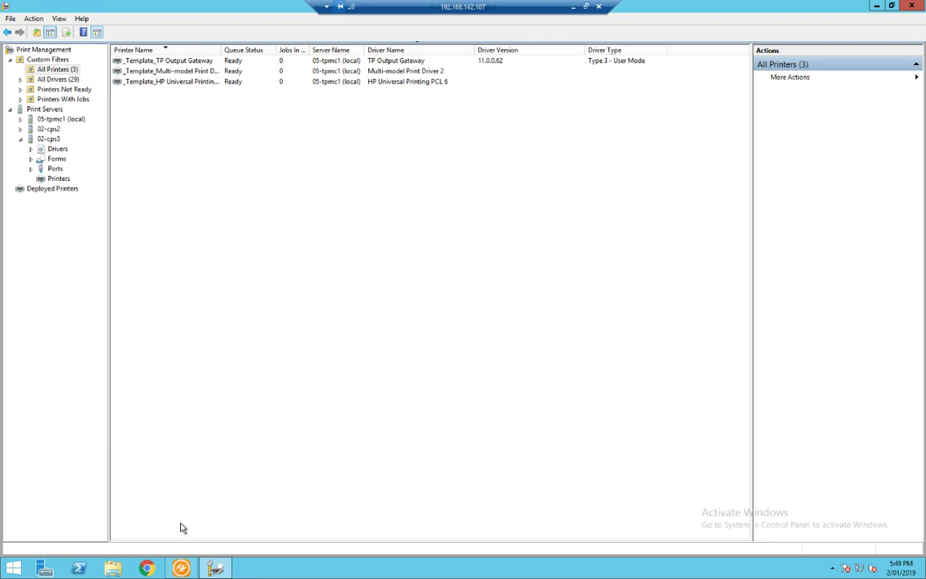
left_click(215, 569)
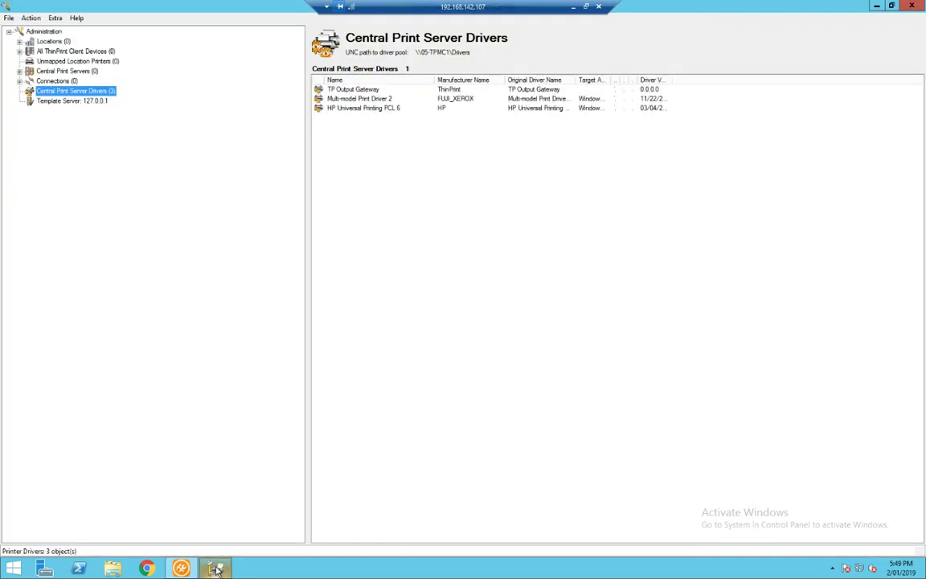
- Create a Melbourne location with direct client connect on TCP port 4000
left_click(48, 41)
right_click(61, 40)
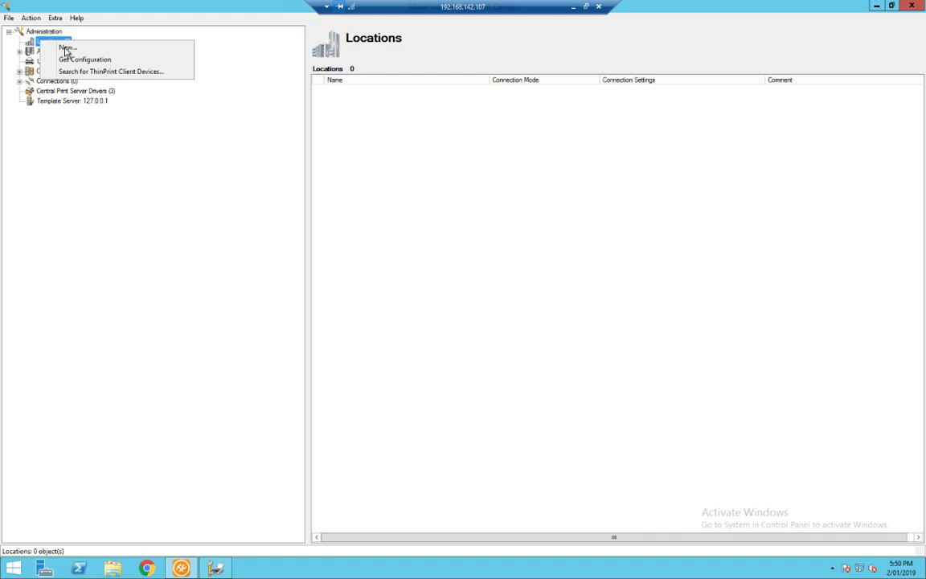
left_click(68, 46)
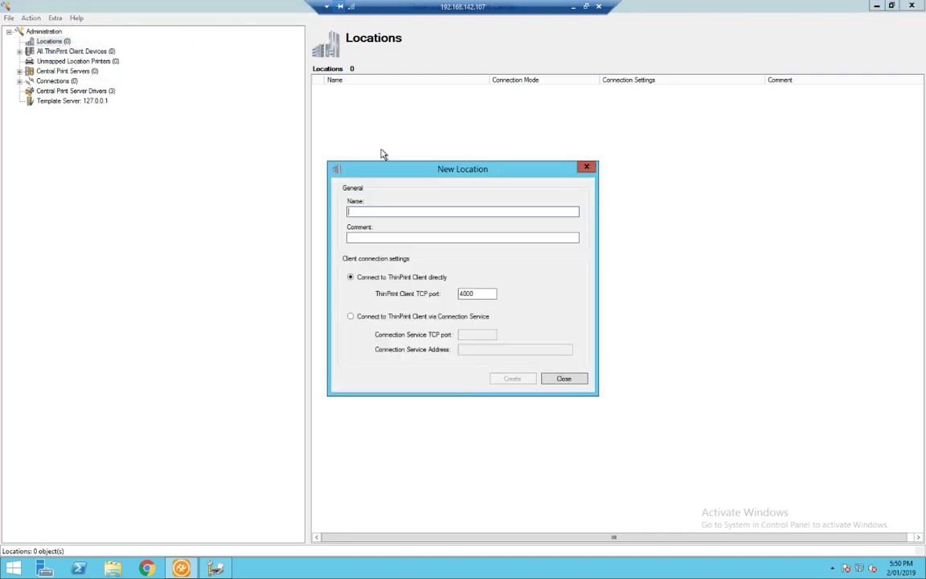
type("mELBOUR")
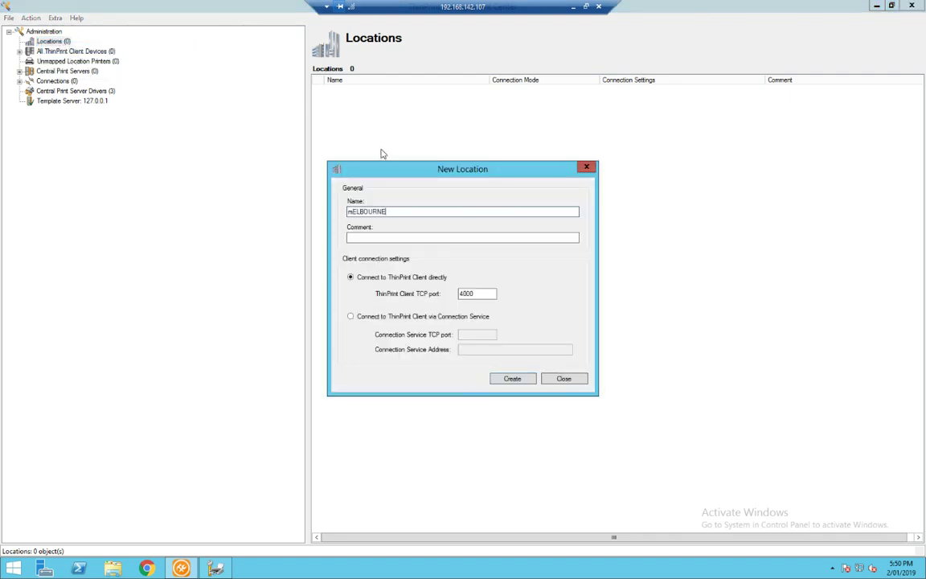
type("NE")
key("ctrl+a")
type("M")
left_click(502, 383)
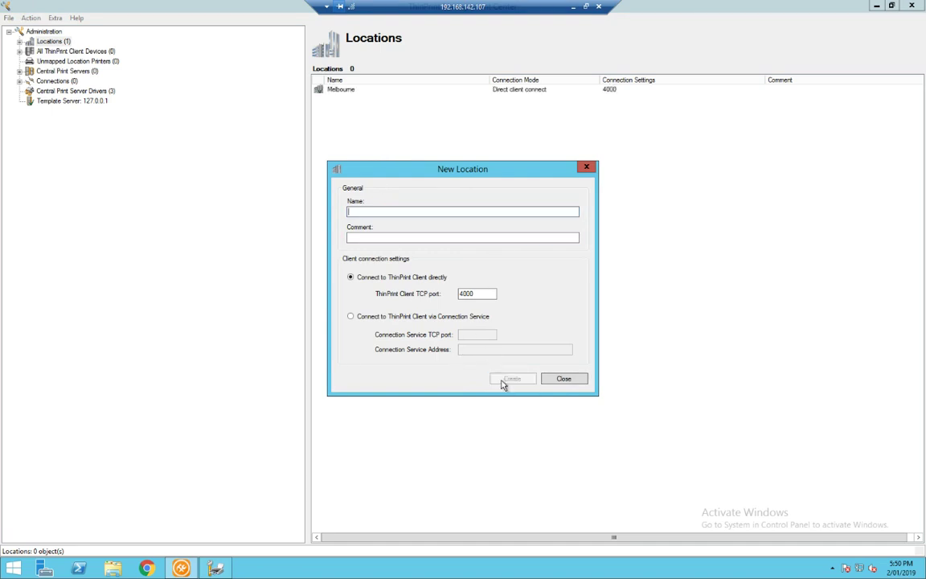
- Create a Sydney location with the same port 4000 settings and close the form
type("Sydney")
left_click(500, 383)
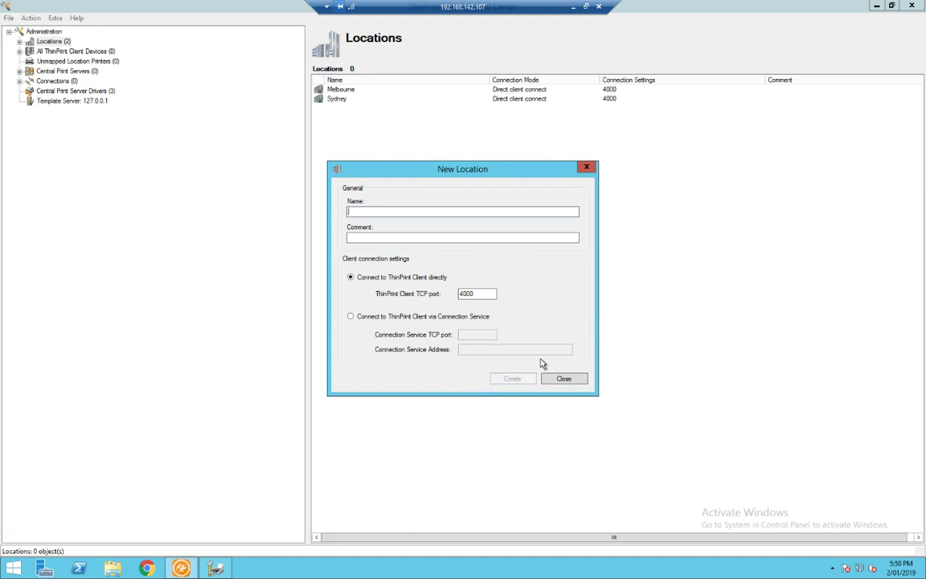
key("Escape")
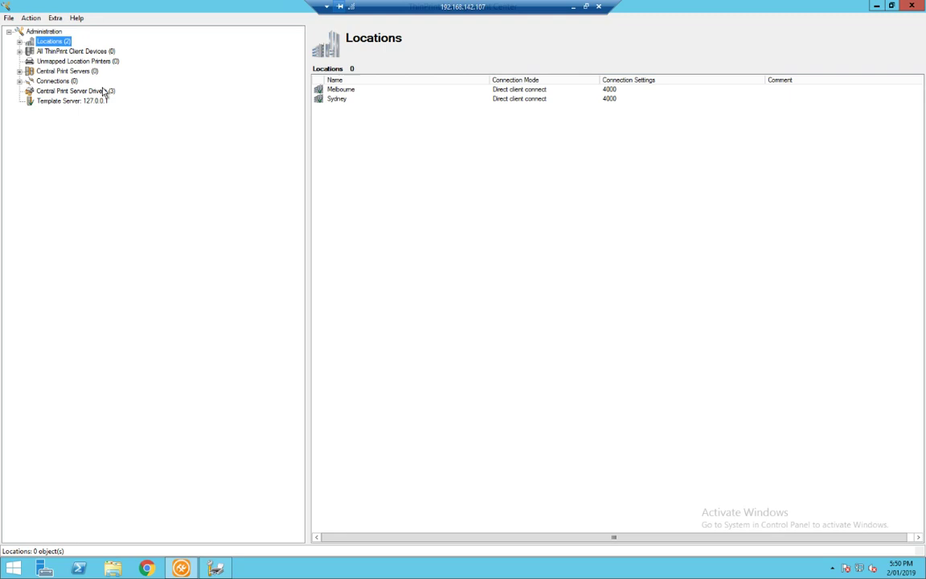
- Add client device 192.168.142.105 under the Melbourne location
left_click(19, 42)
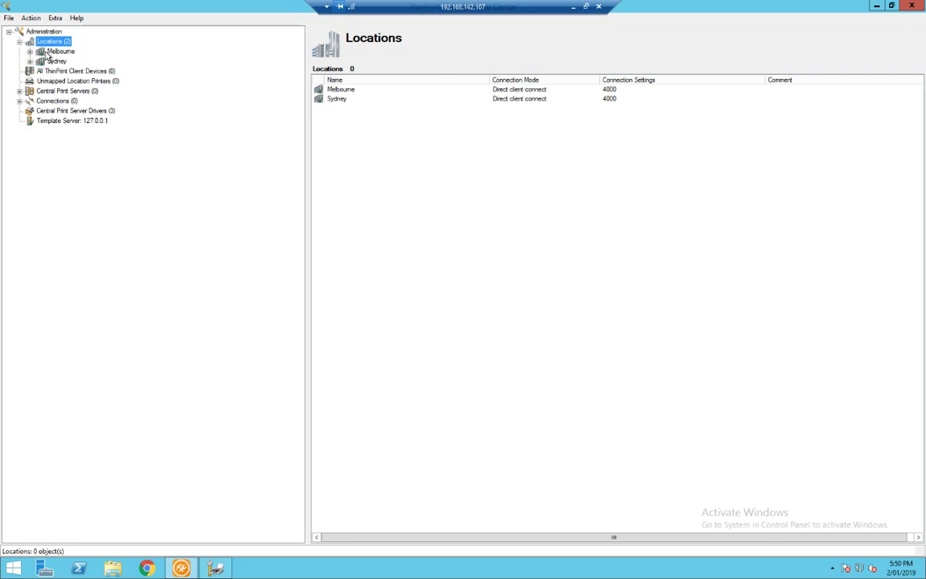
right_click(46, 51)
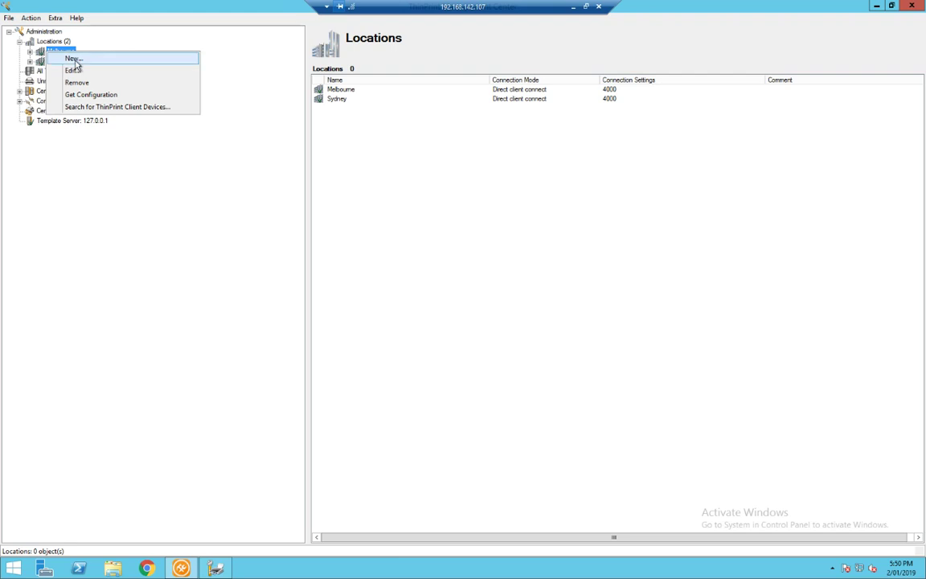
left_click(73, 58)
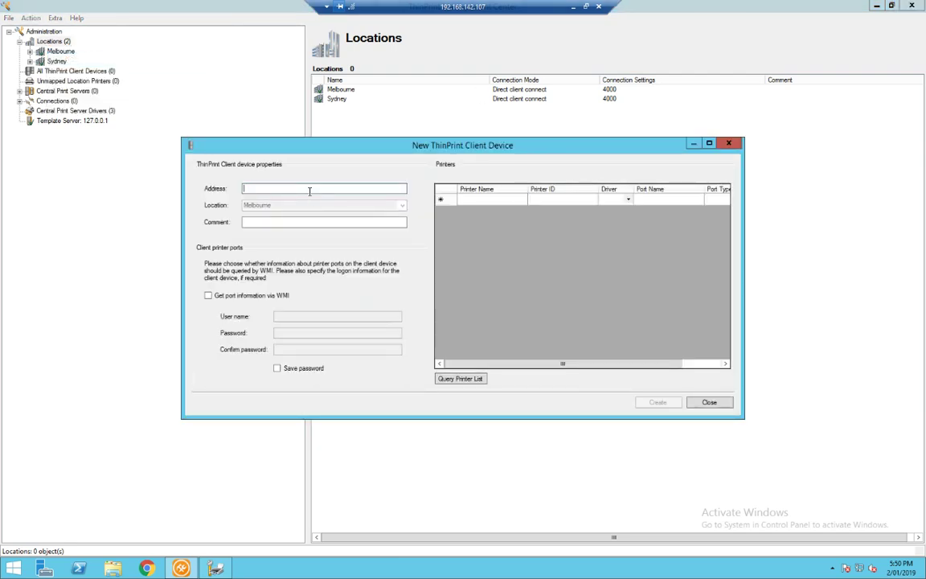
type("192.")
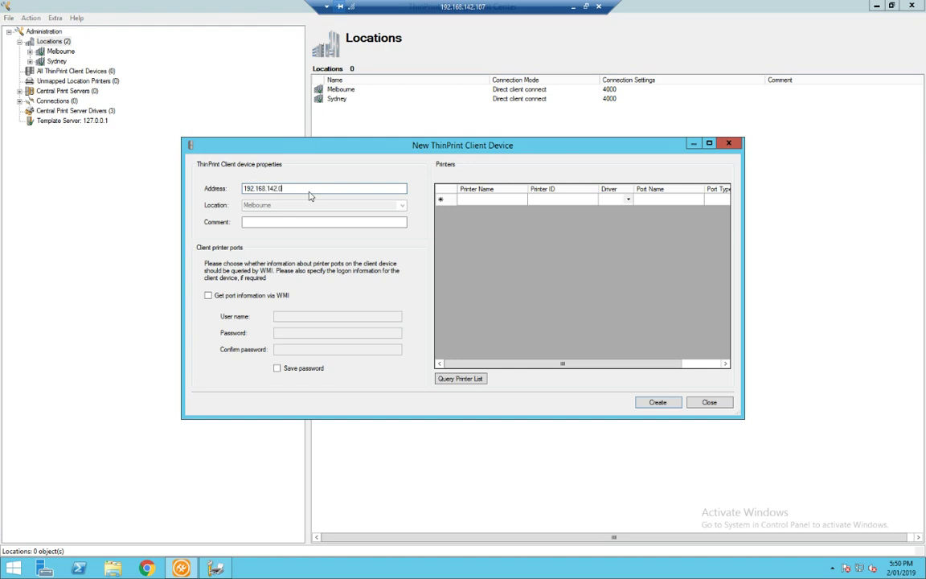
type("168.142.105")
left_click(657, 402)
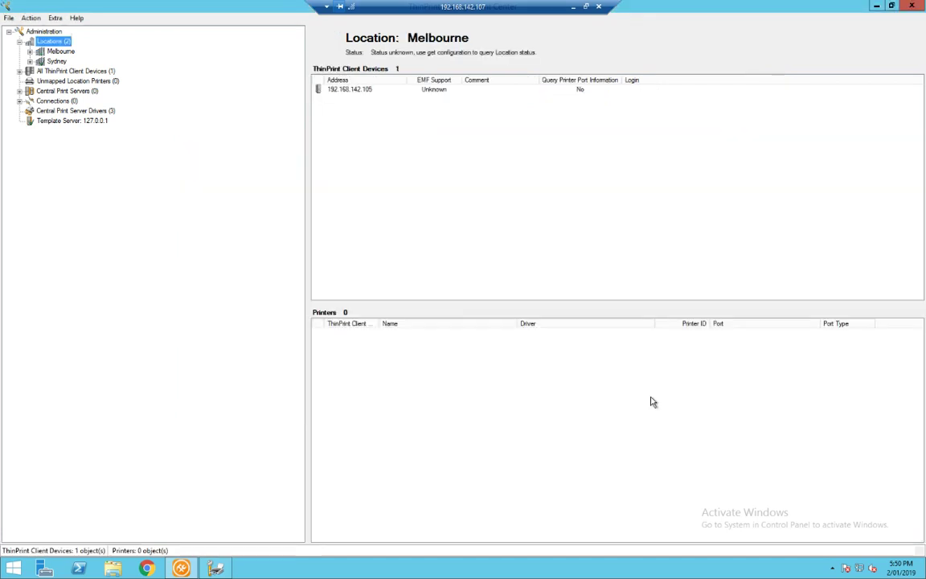
- Start a new Sydney client device with address 192.168.142.106
right_click(39, 61)
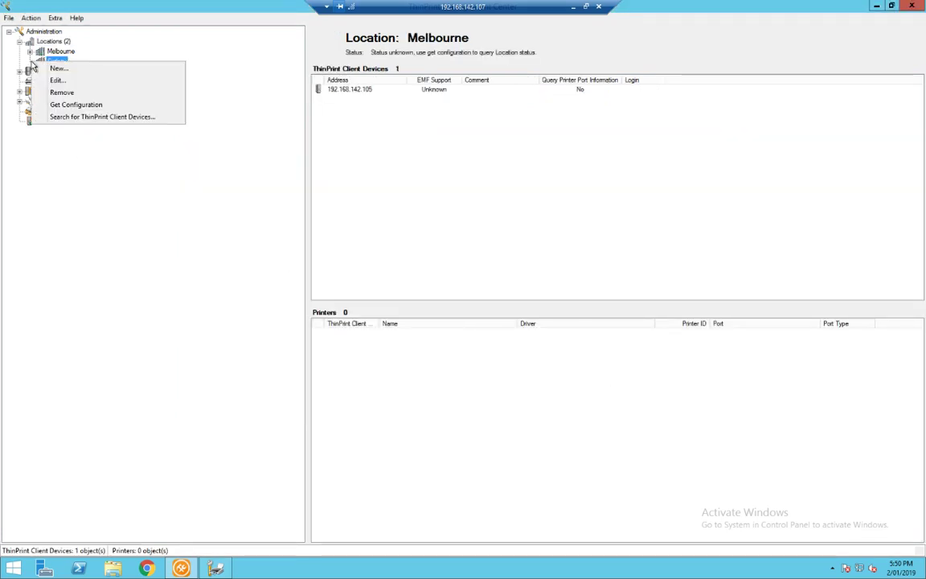
left_click(55, 71)
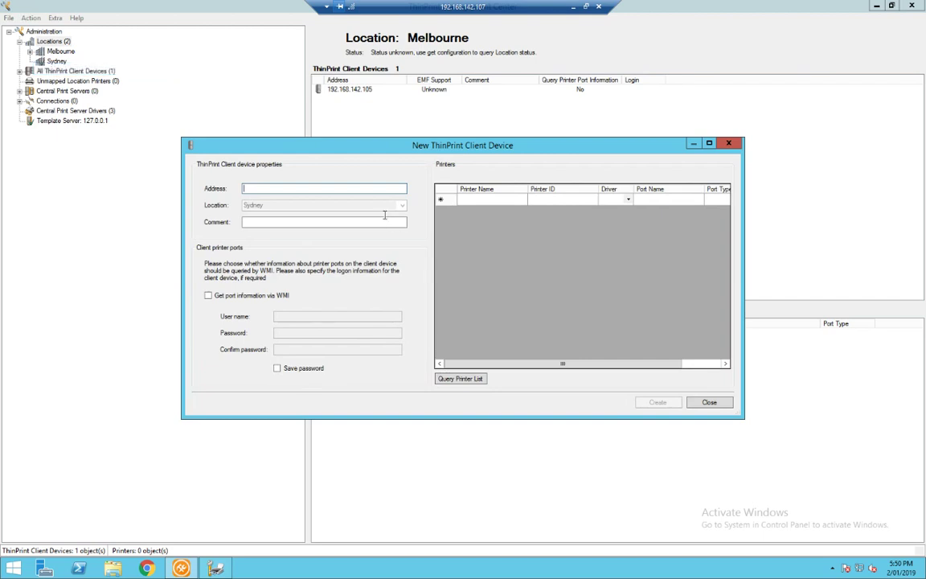
type("192.168.142.106")
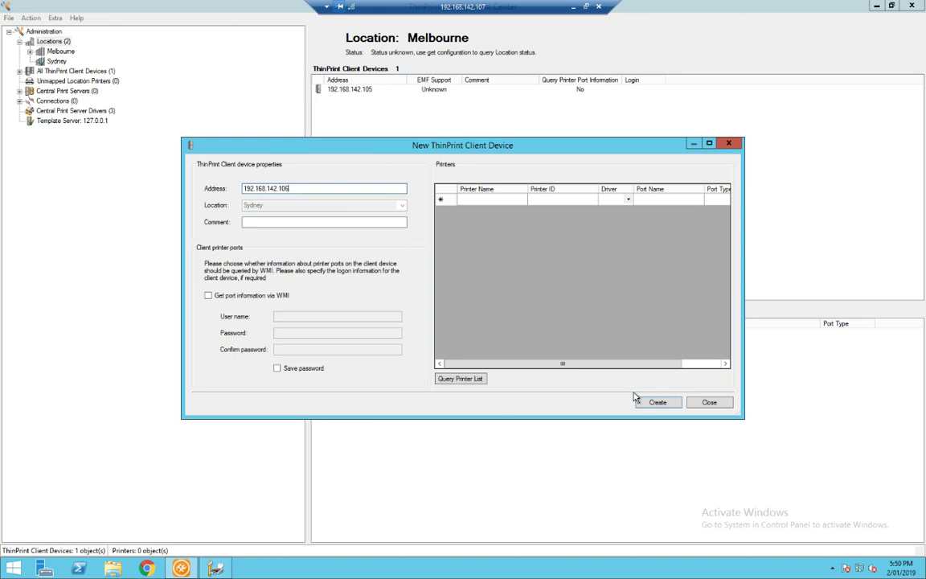
- Create the Sydney device, get the Locations configuration, and check Melbourne's and Sydney's printers
left_click(656, 403)
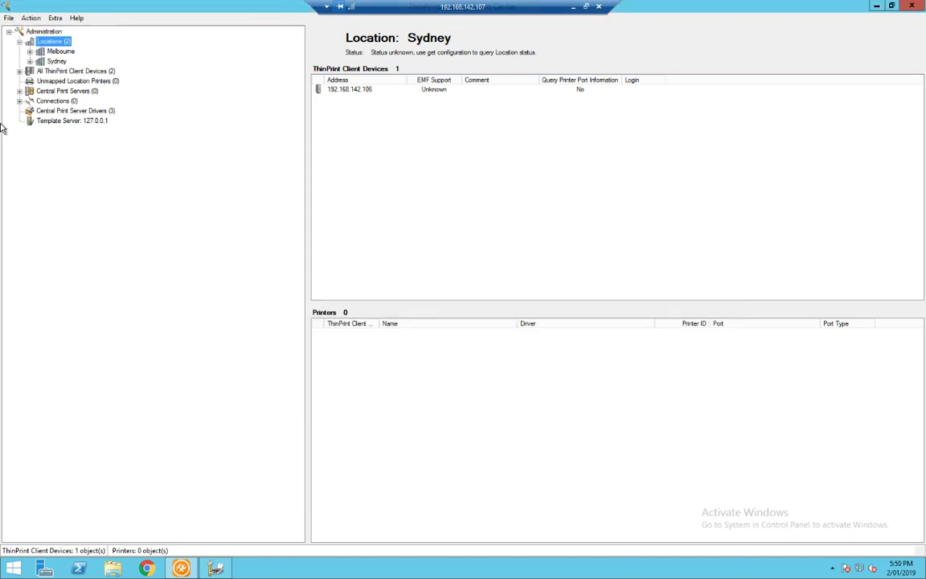
right_click(46, 42)
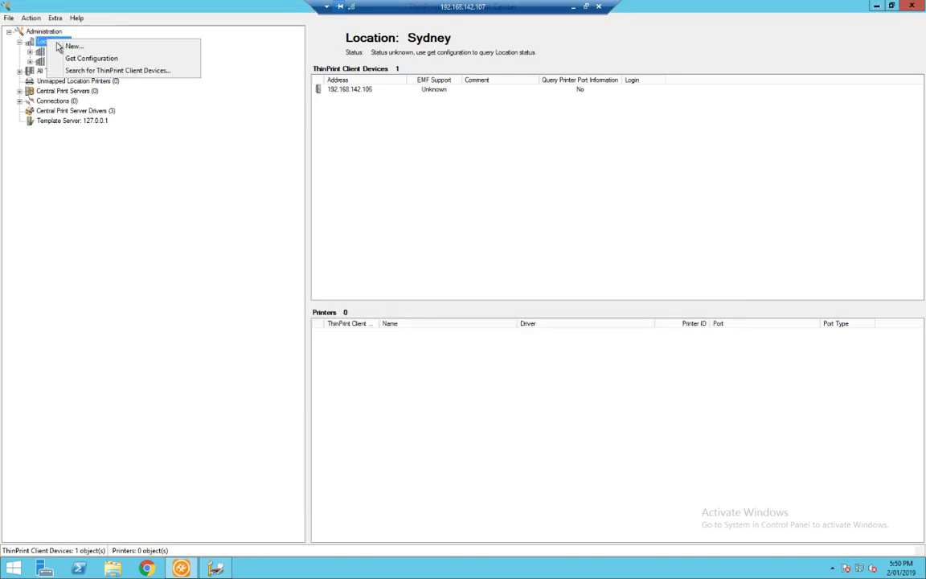
left_click(96, 61)
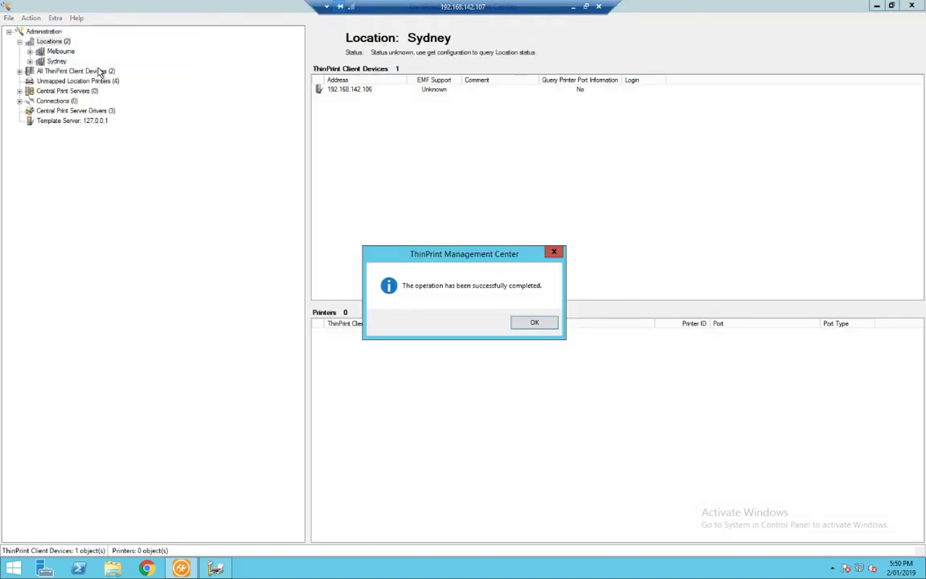
left_click(535, 323)
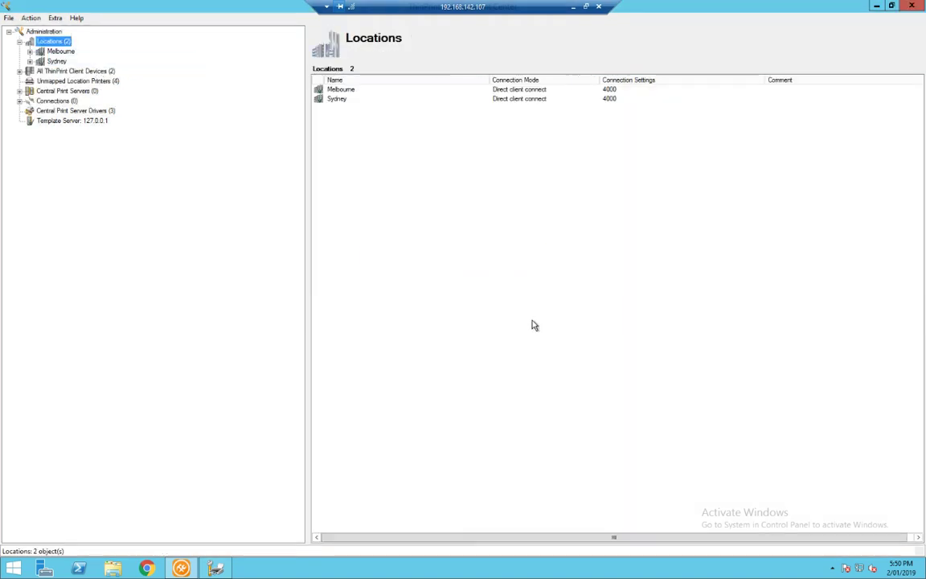
left_click(58, 51)
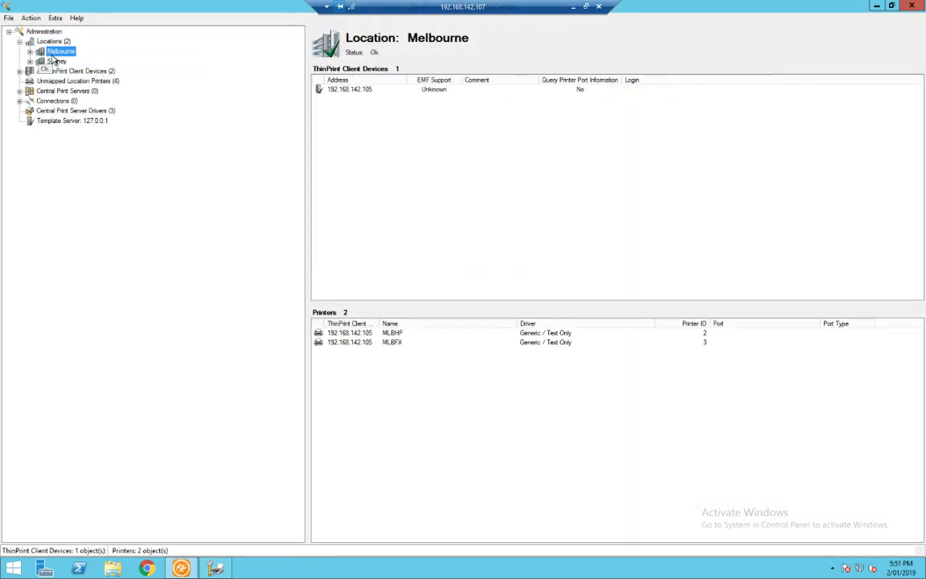
left_click(56, 62)
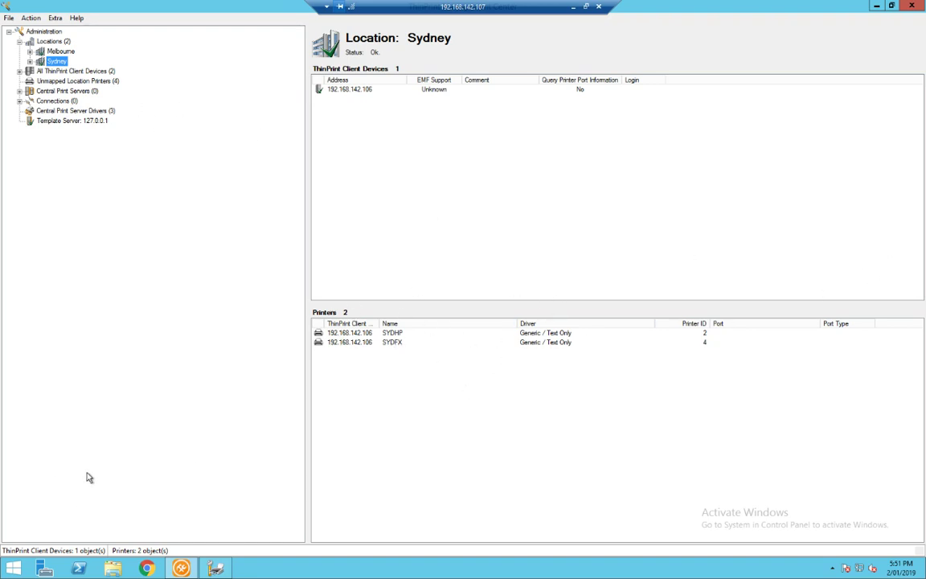
- Add central print server 192.168.142.103 with comment 02-cps2
left_click(49, 91)
right_click(48, 91)
left_click(95, 96)
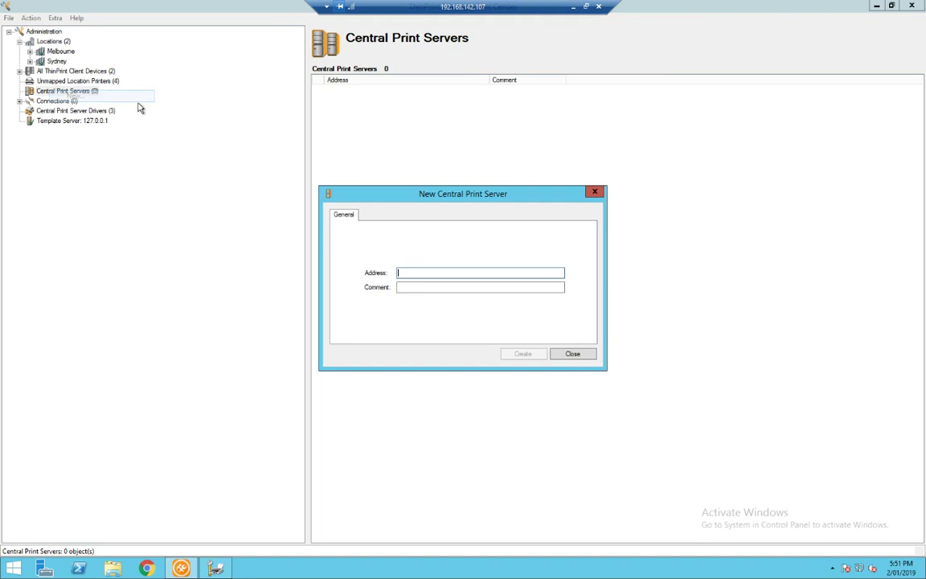
type("192")
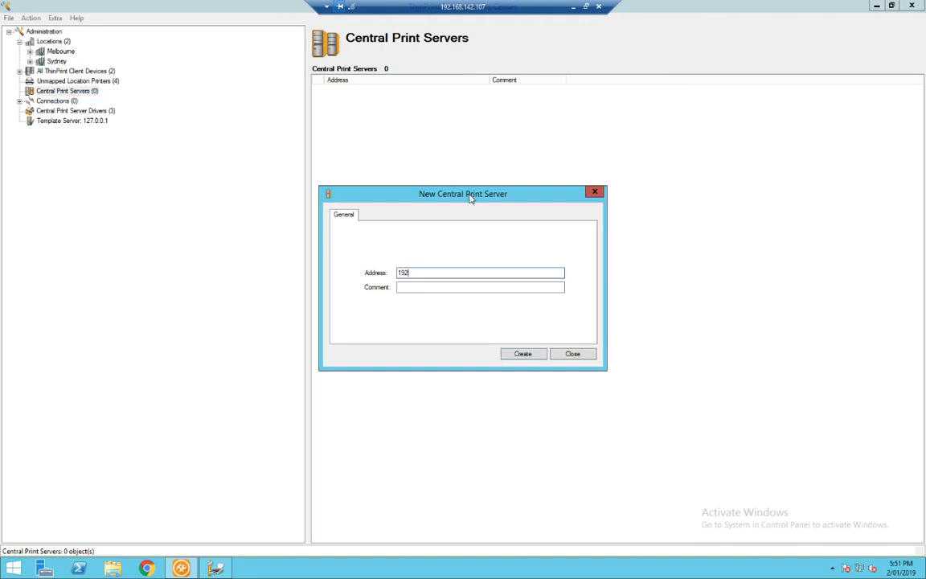
type(".168.142.103")
key("Tab")
type("02-cps")
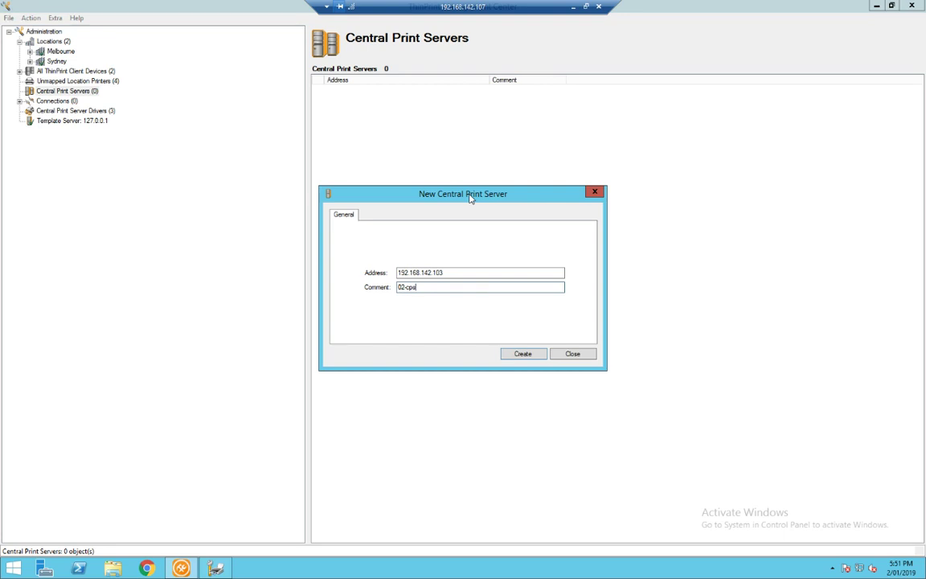
type("2")
left_click(523, 354)
- Add central print server 192.168.142.113 with comment 02-cps3, then close the form
type("192.168.142.")
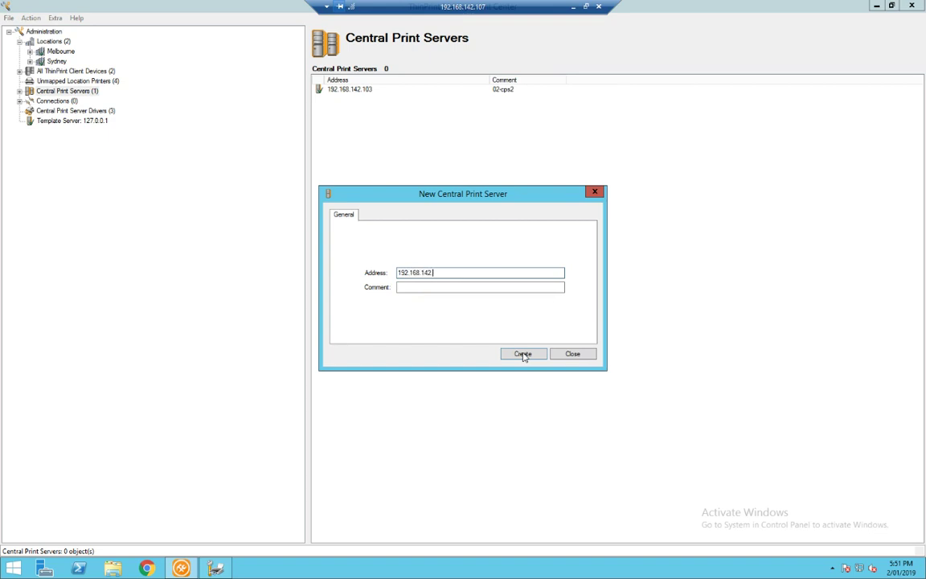
type("113")
key("Tab")
type("02-cps3")
left_click(535, 355)
left_click(571, 355)
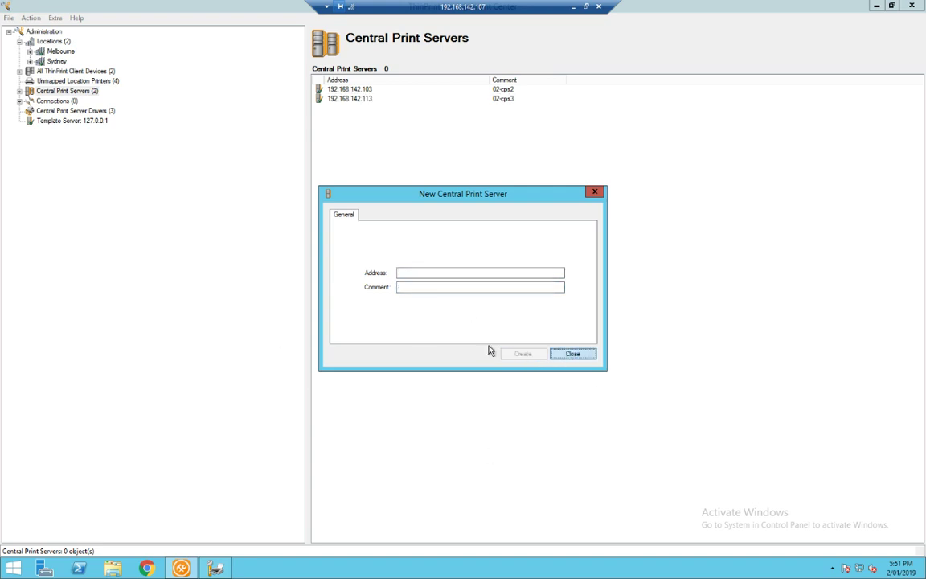
- Enable groups of central print servers in the program settings
left_click(56, 19)
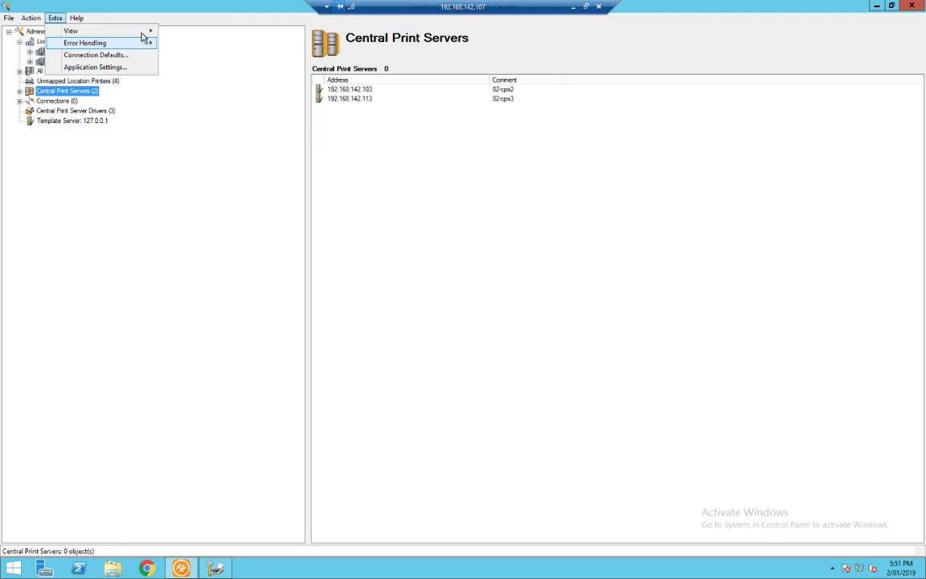
mouse_move(153, 31)
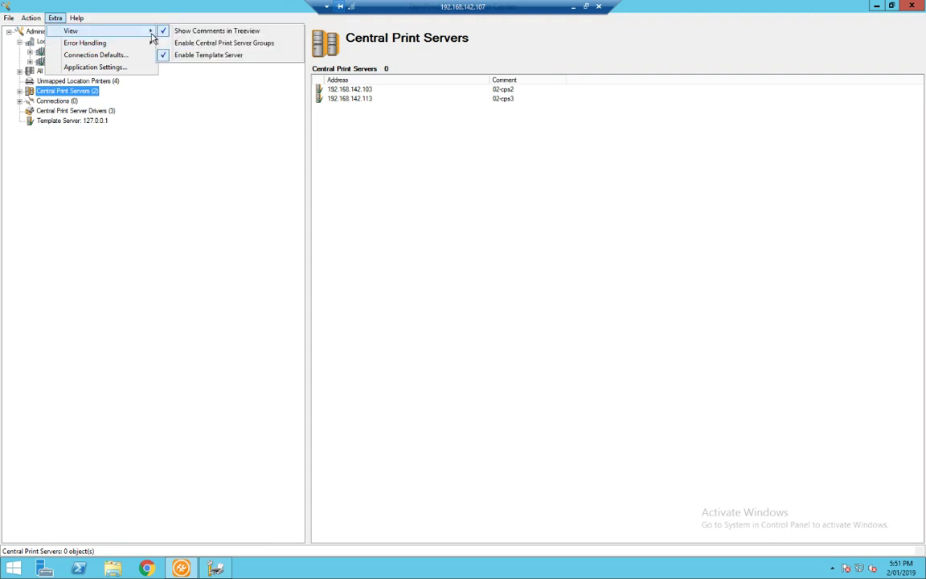
left_click(190, 45)
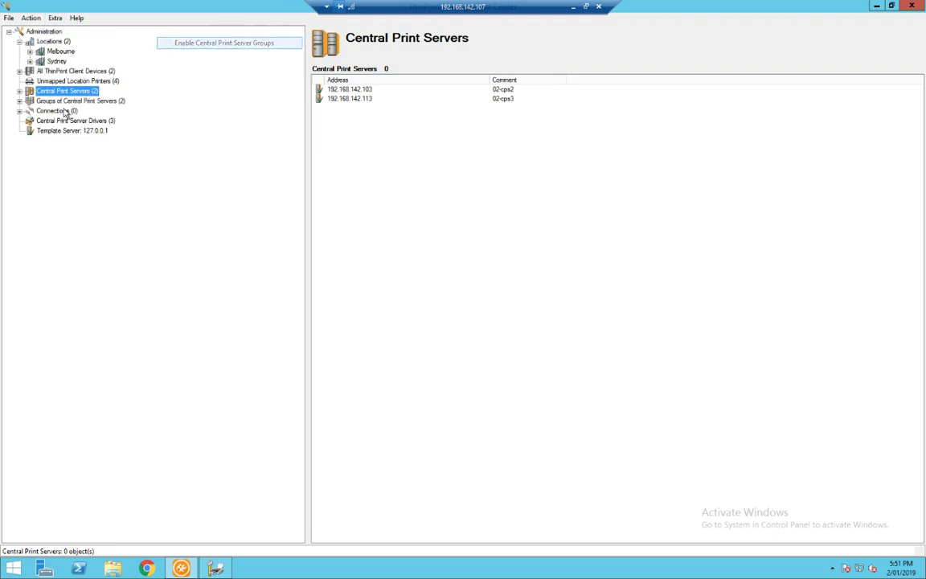
- Create group 'ha' with servers 192.168.142.103 and 192.168.142.113 assigned
left_click(20, 102)
right_click(48, 101)
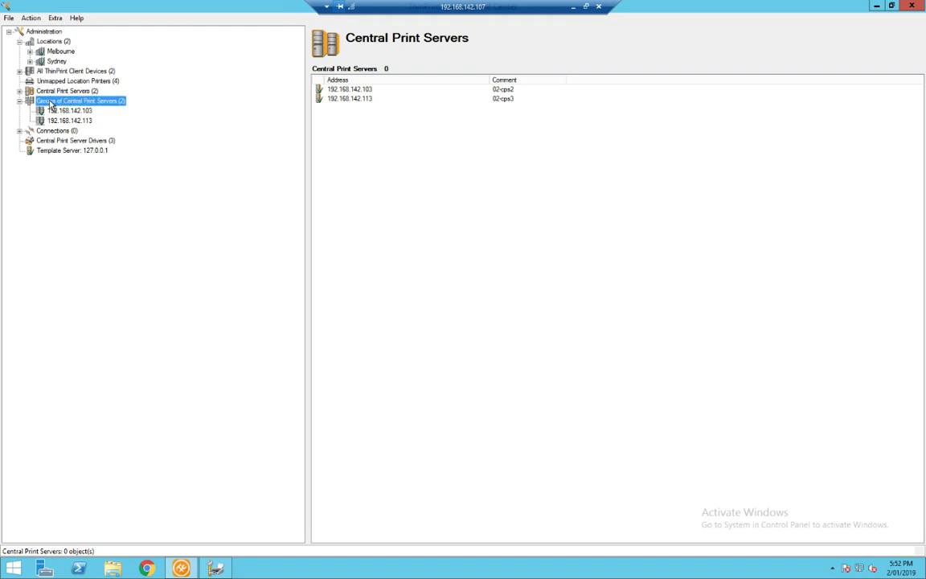
key("Return")
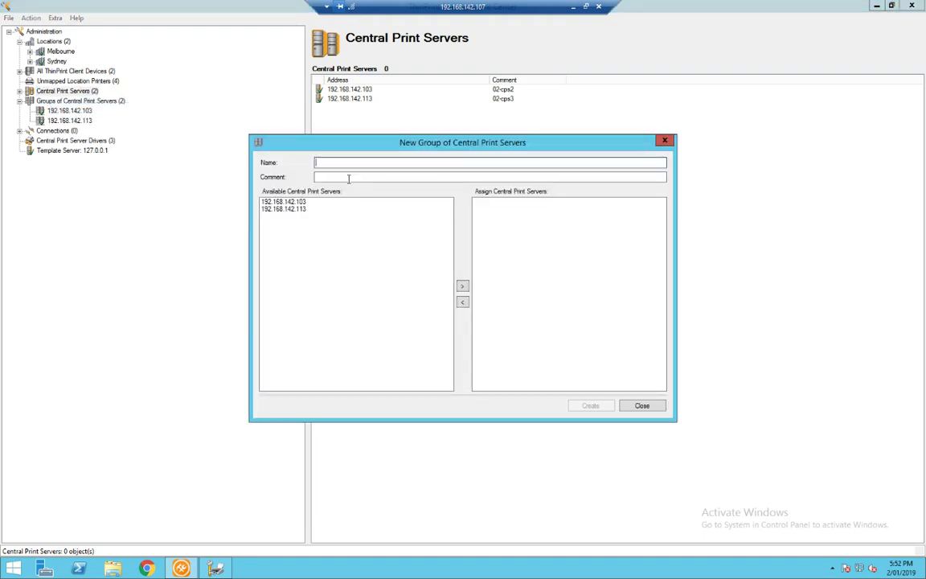
type("ha")
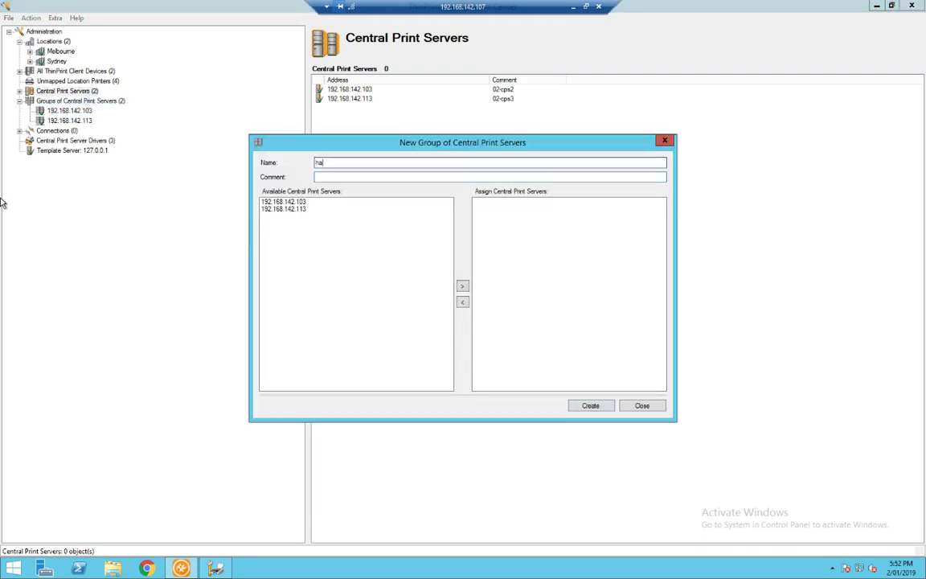
left_click(308, 203)
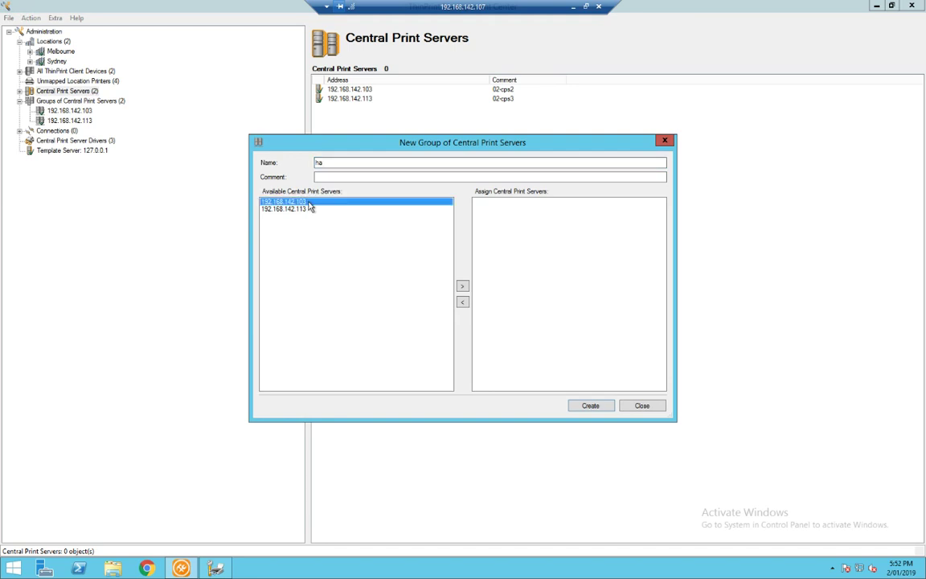
left_click(310, 208, "shift")
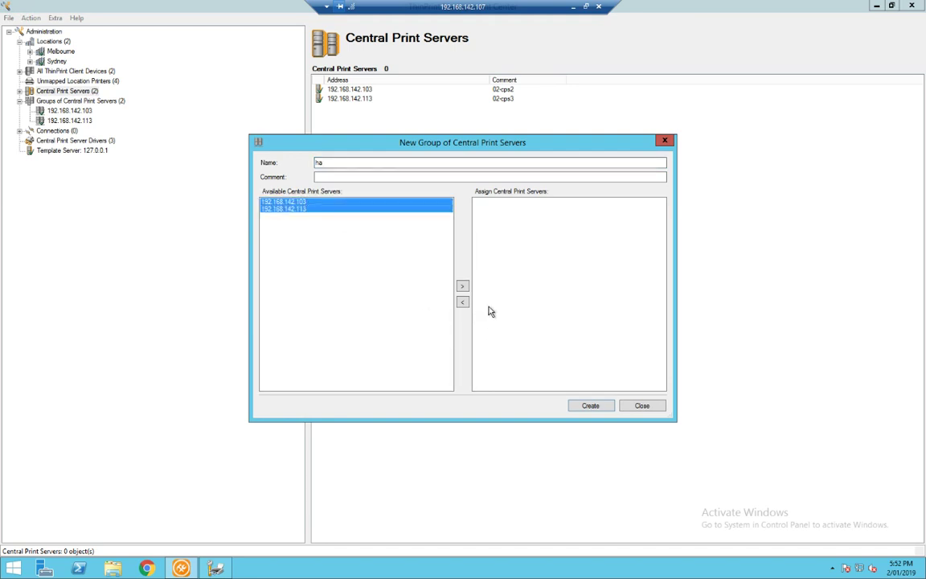
left_click(463, 287)
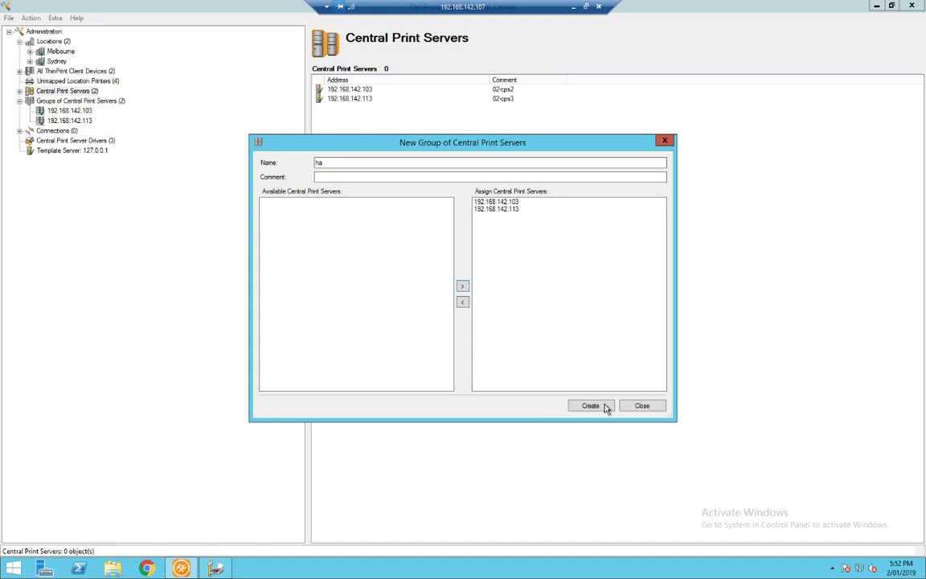
key("Return")
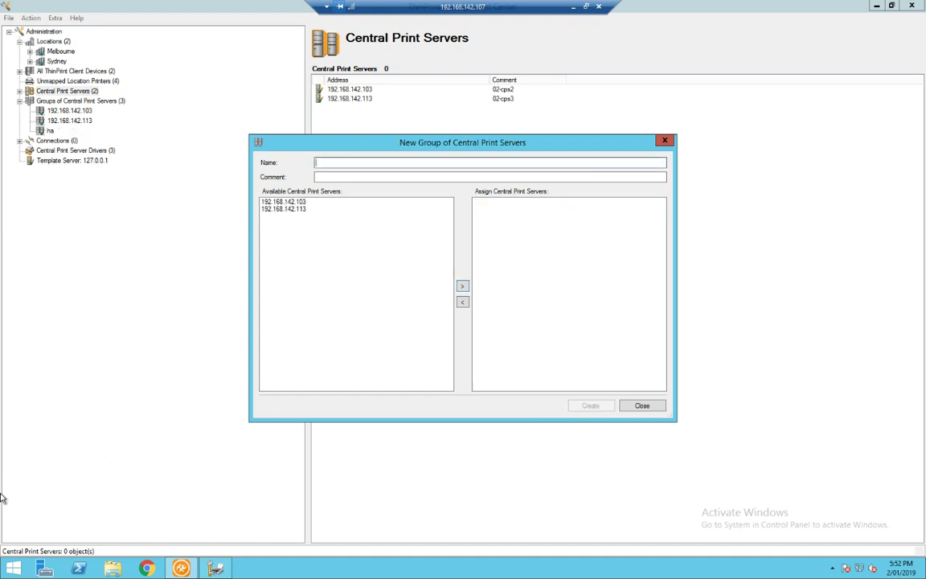
left_click(651, 406)
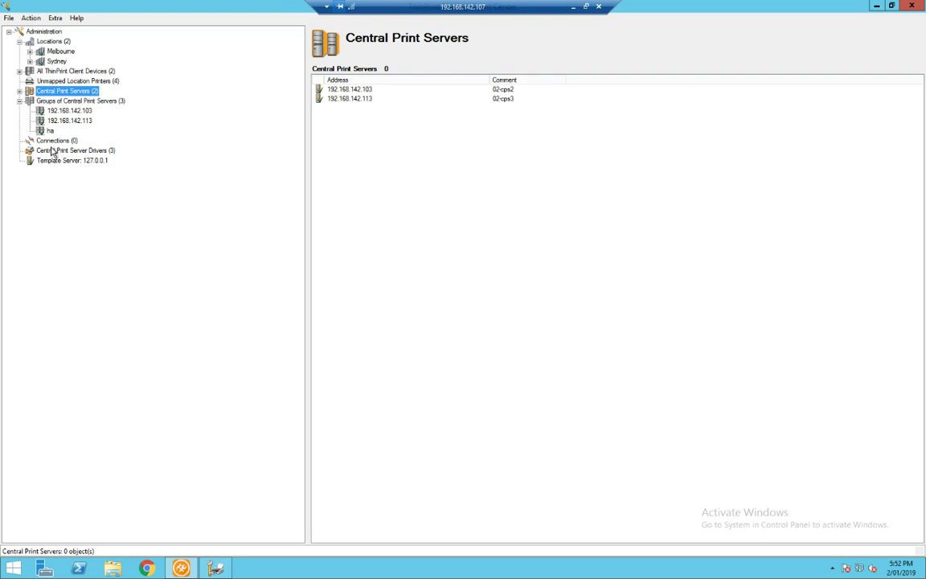
- Start a new connection named MLB
right_click(46, 142)
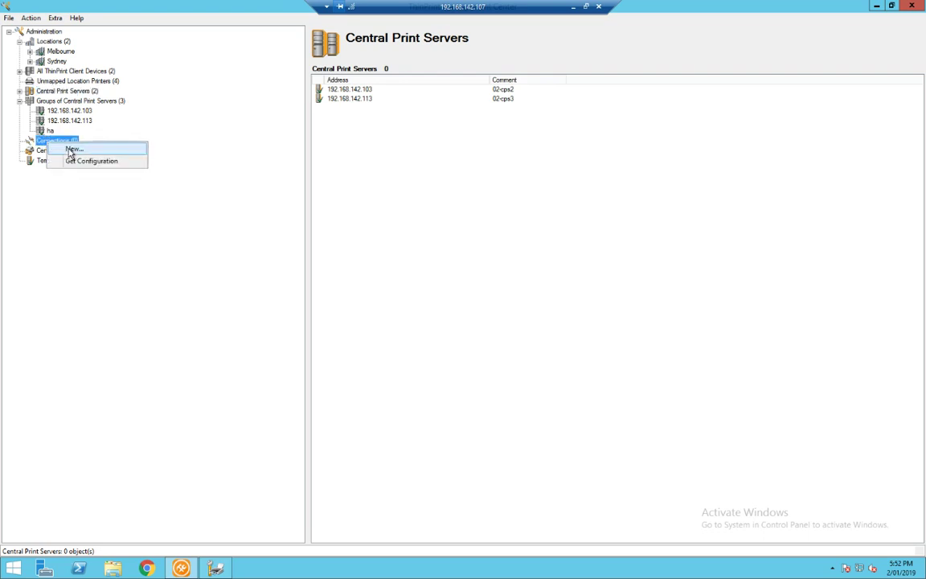
left_click(73, 150)
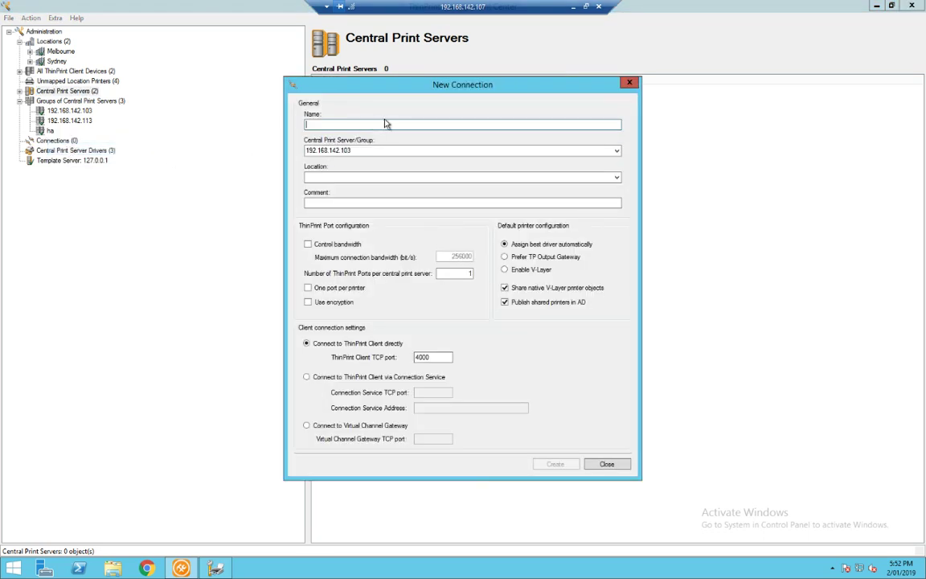
type("Mel")
key("BackSpace")
key("BackSpace")
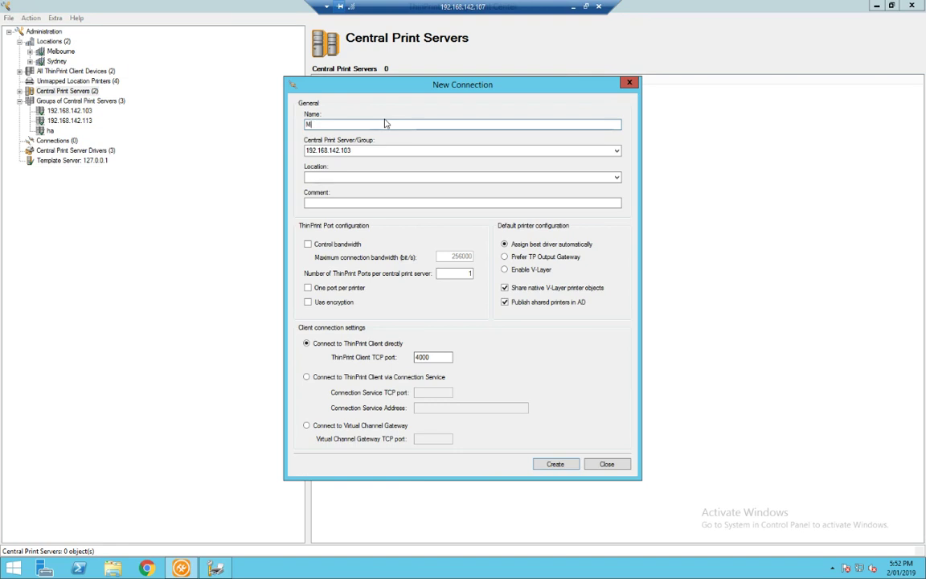
key("BackSpace")
type("B")
key("Tab")
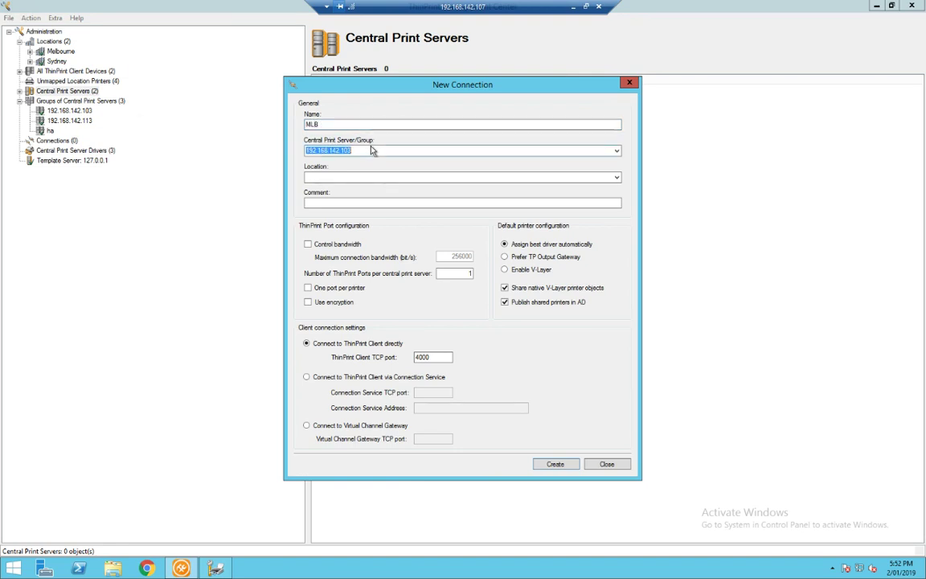
- Target the ha group at the Melbourne location and clear the ports-per-server value
left_click(617, 152)
left_click(342, 175)
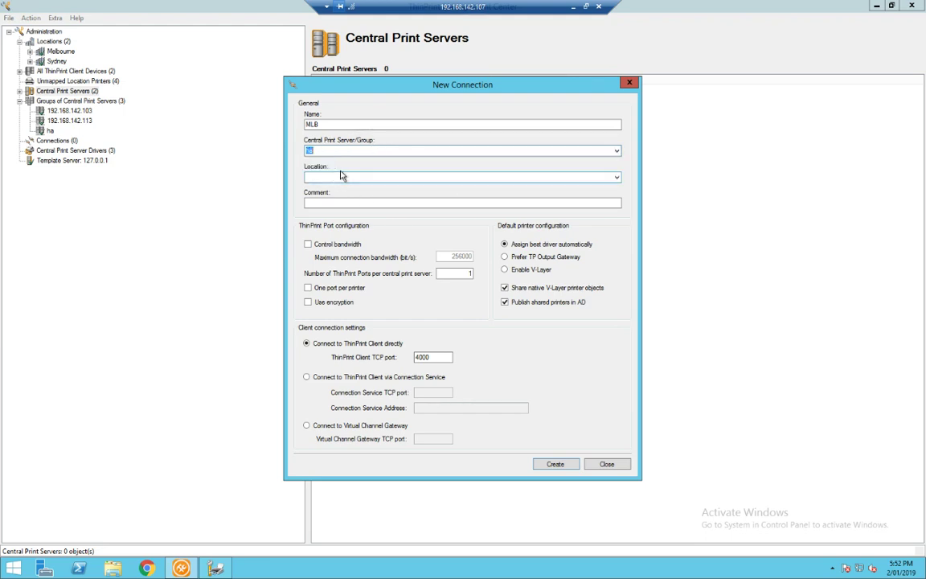
left_click(442, 179)
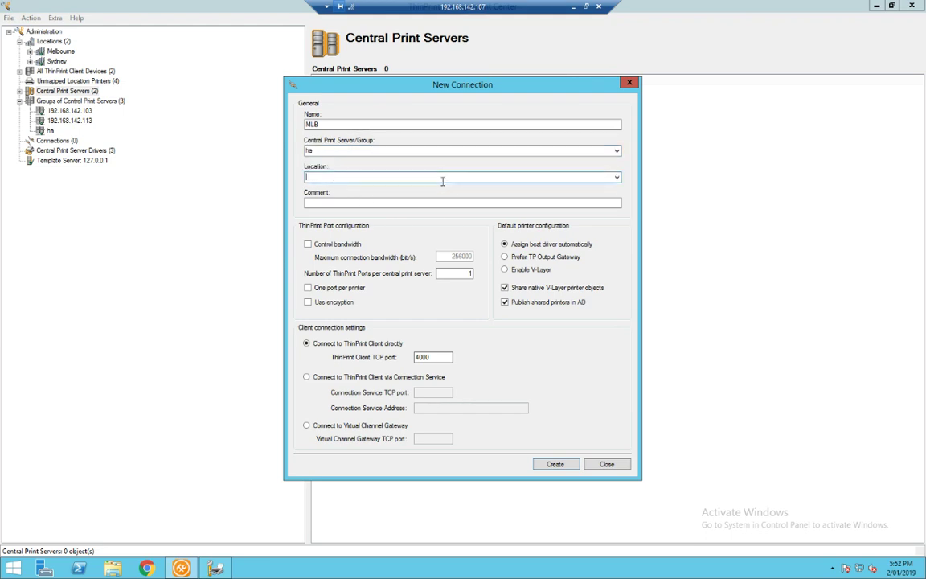
left_click(616, 177)
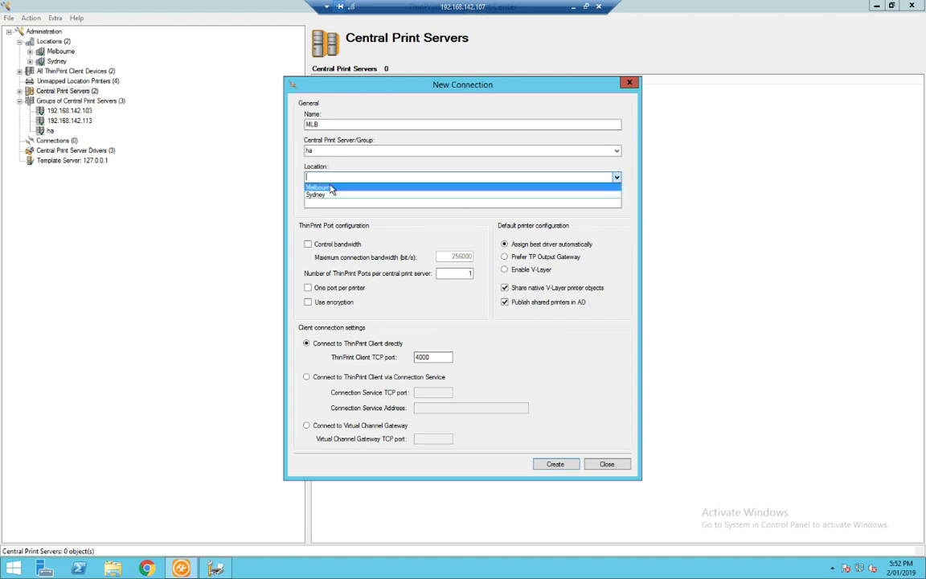
left_click(330, 187)
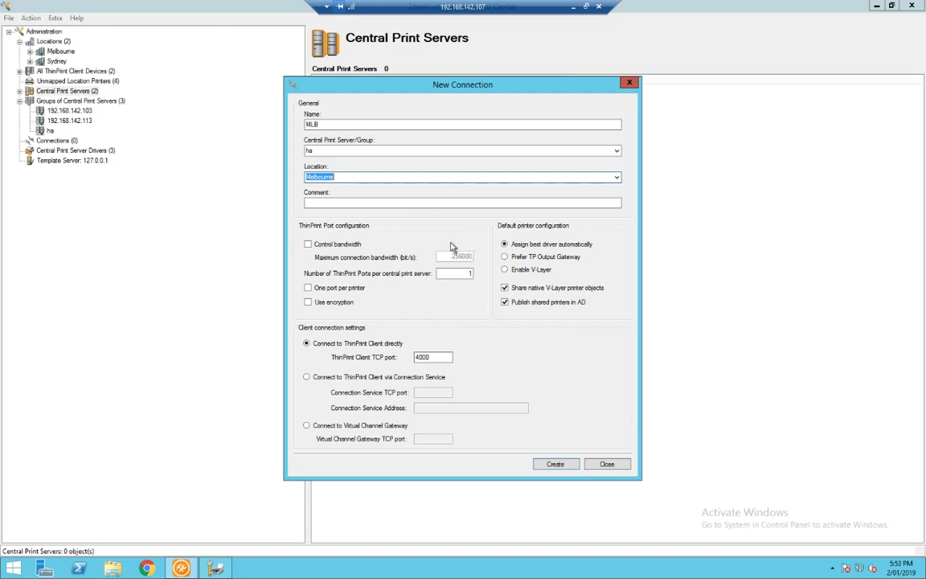
left_click(470, 274)
key("BackSpace")
- Set 3 ports per server, enable V-Layer, and turn off native object sharing and AD publishing
left_click(470, 273)
type("1")
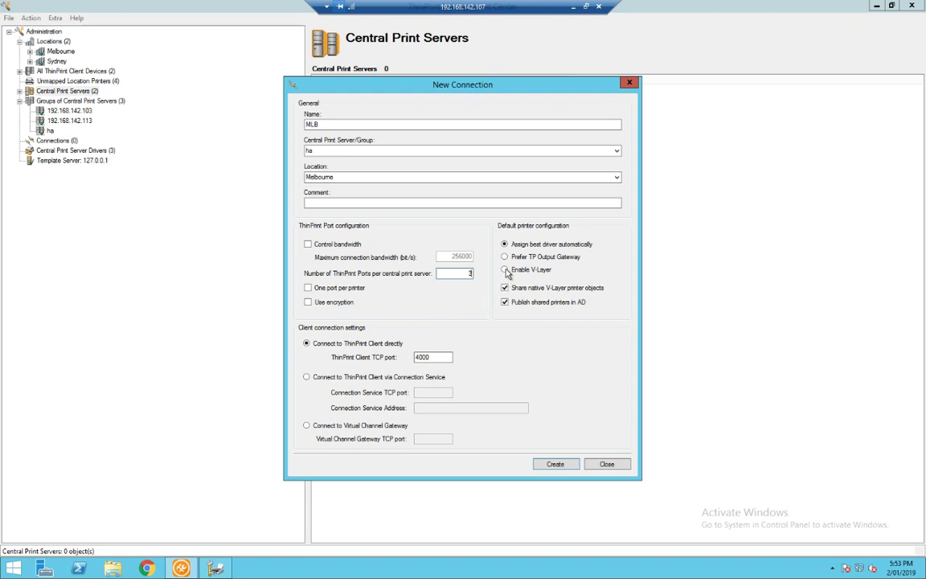
left_click(506, 270)
left_click(504, 289)
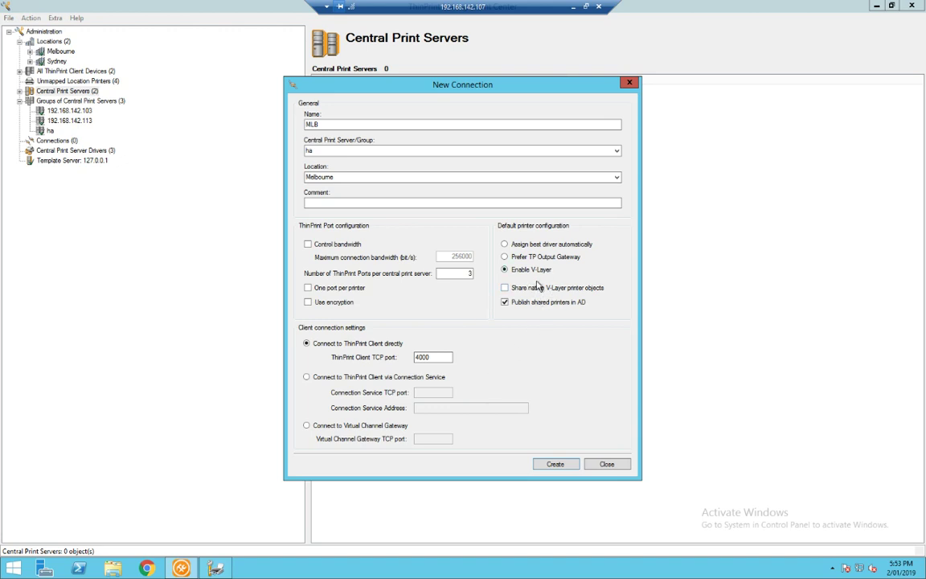
left_click(505, 304)
- Create the MLB connection, then create a SYD connection targeting ha at Sydney
left_click(556, 466)
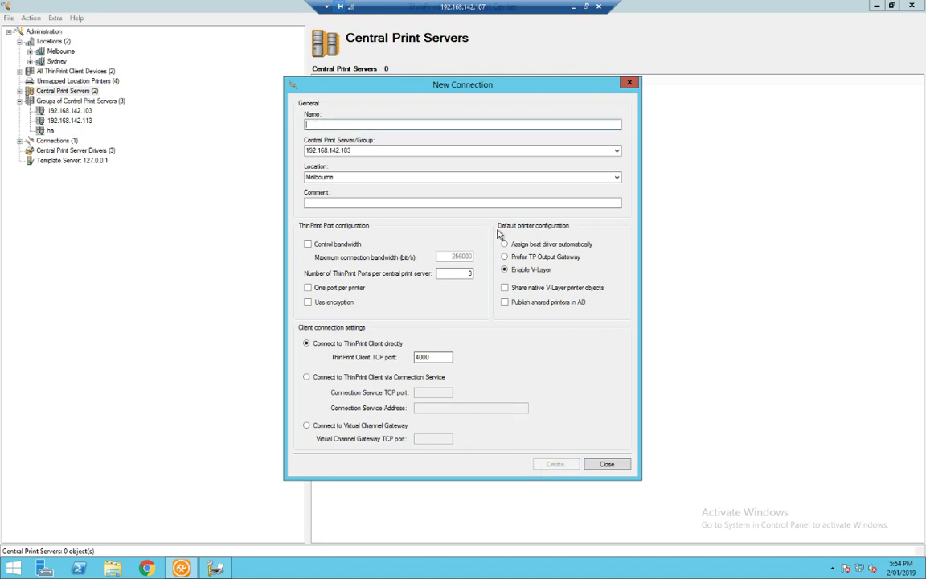
type("syd")
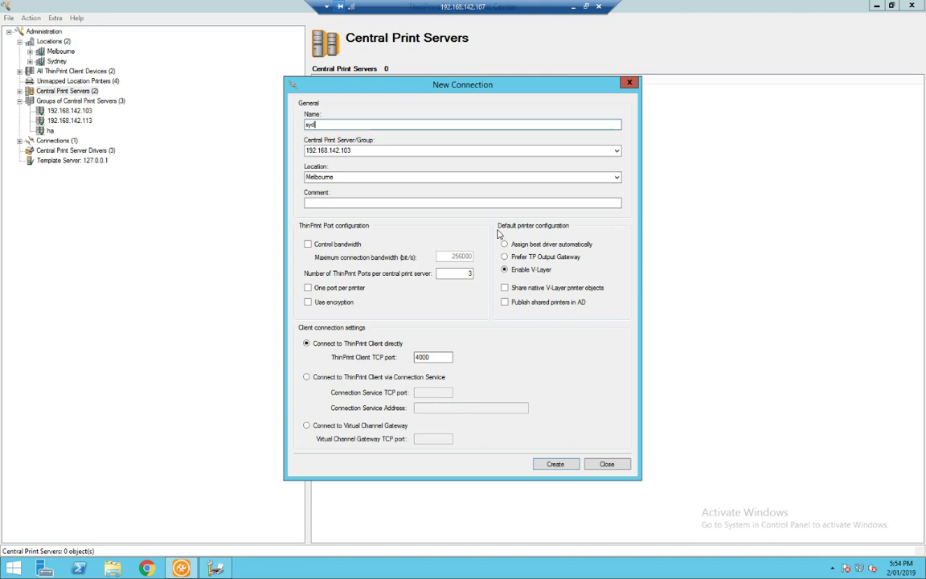
key("BackSpace")
key("BackSpace")
key("BackSpace")
type("S")
key("Tab")
key("h")
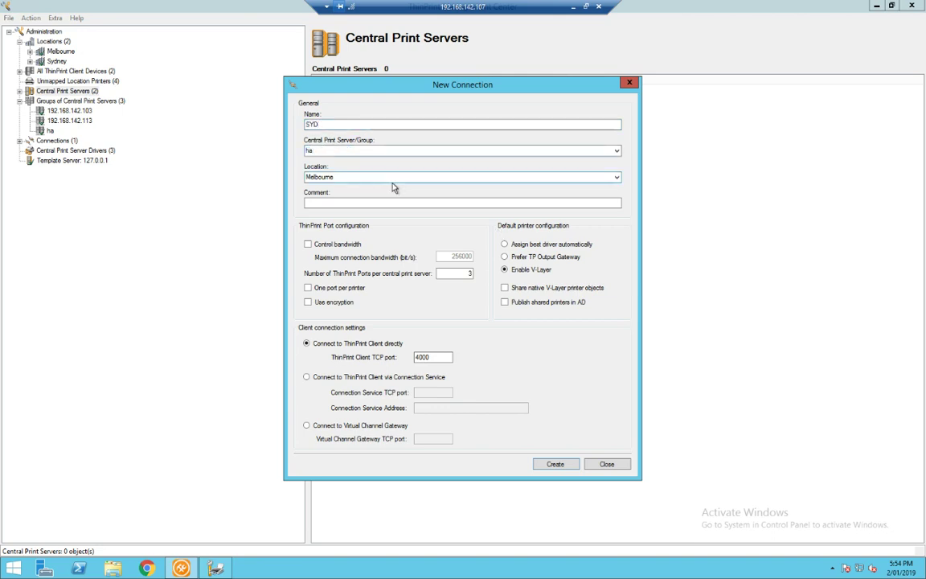
key("Tab")
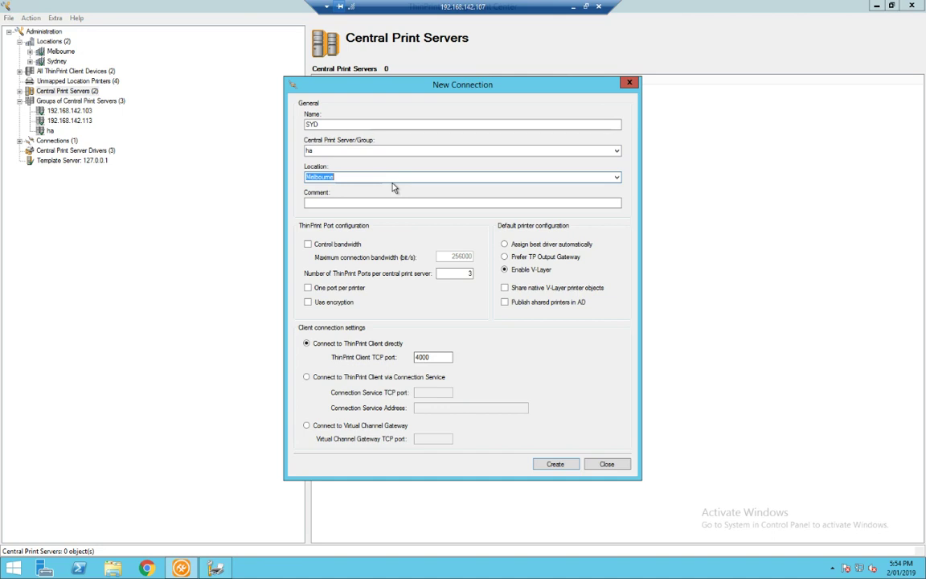
type("Sydney")
key("Tab")
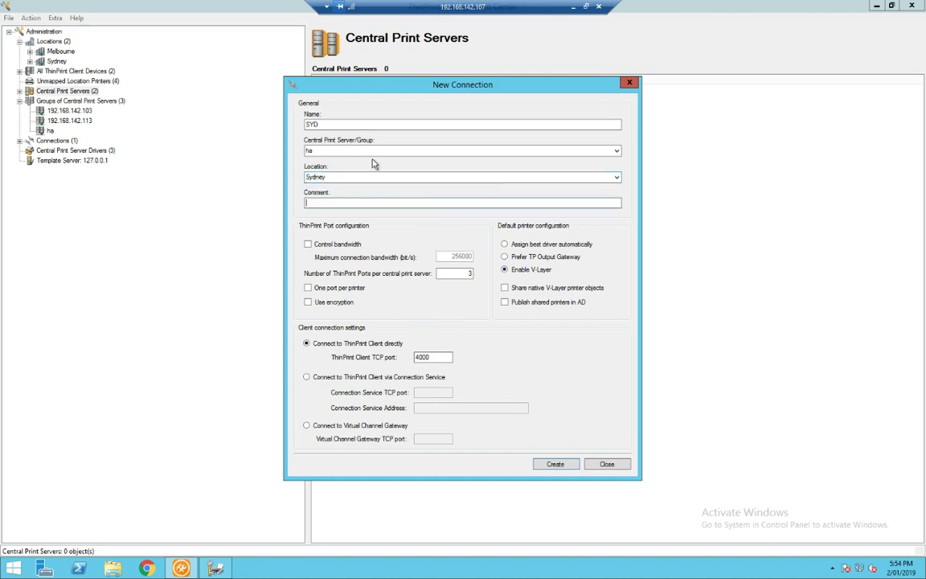
left_click(554, 464)
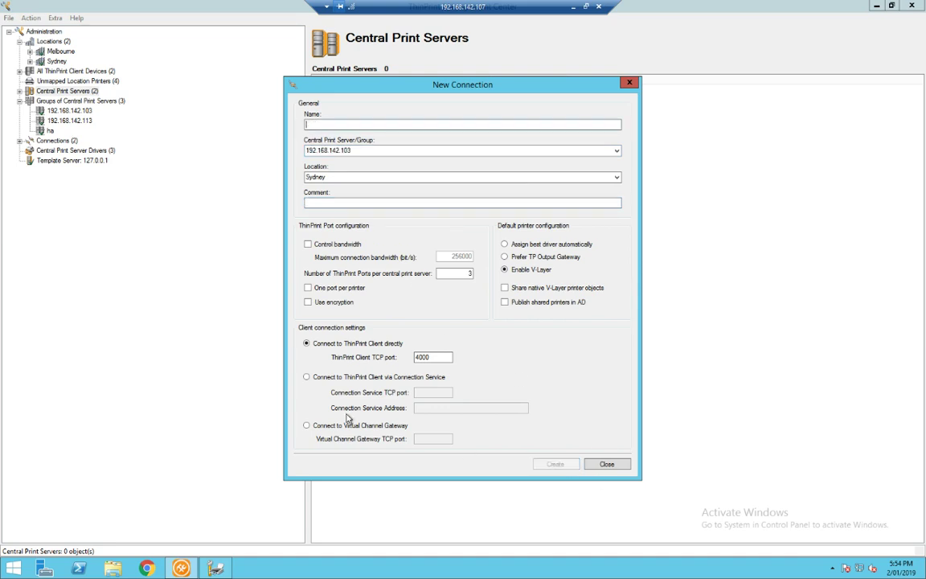
- Close the connection form and expand Connections to reach MLB's actions
left_click(617, 470)
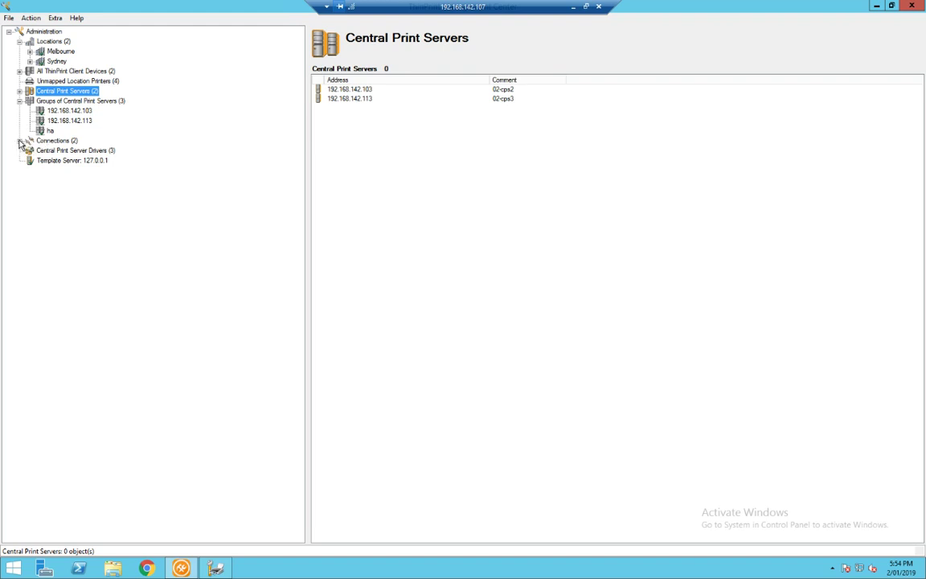
left_click(19, 141)
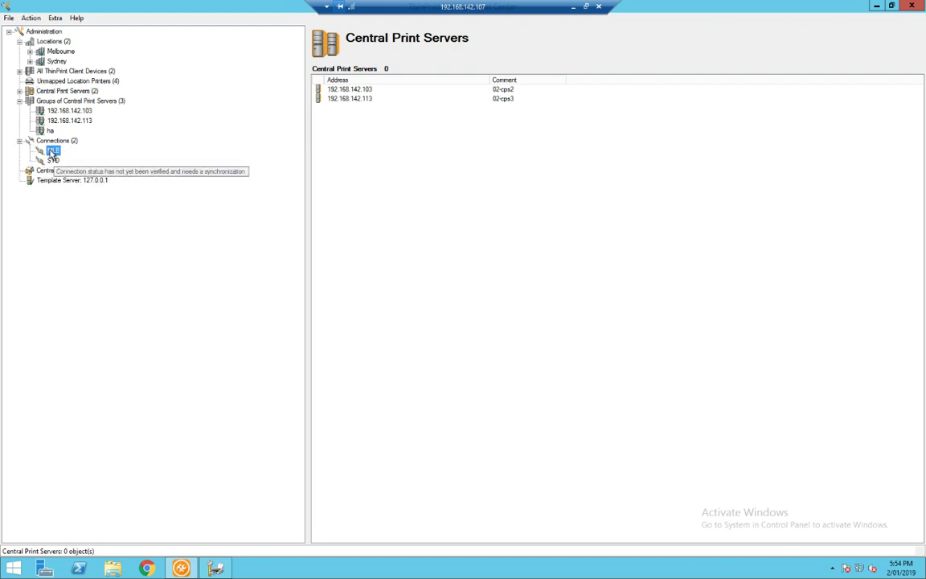
right_click(51, 150)
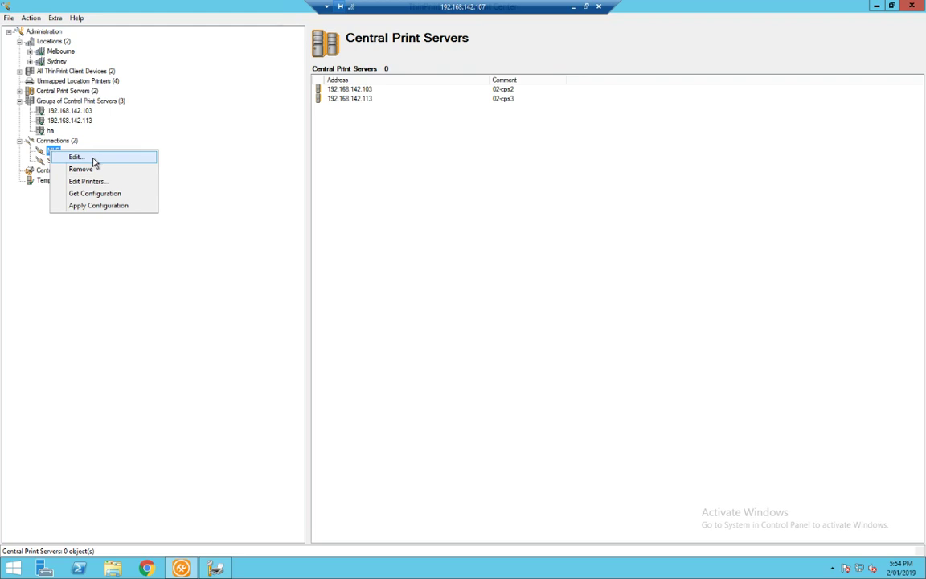
- Map MLBFX and MLBHP to Multi-model Print Driver 2 with its template and select both
left_click(94, 184)
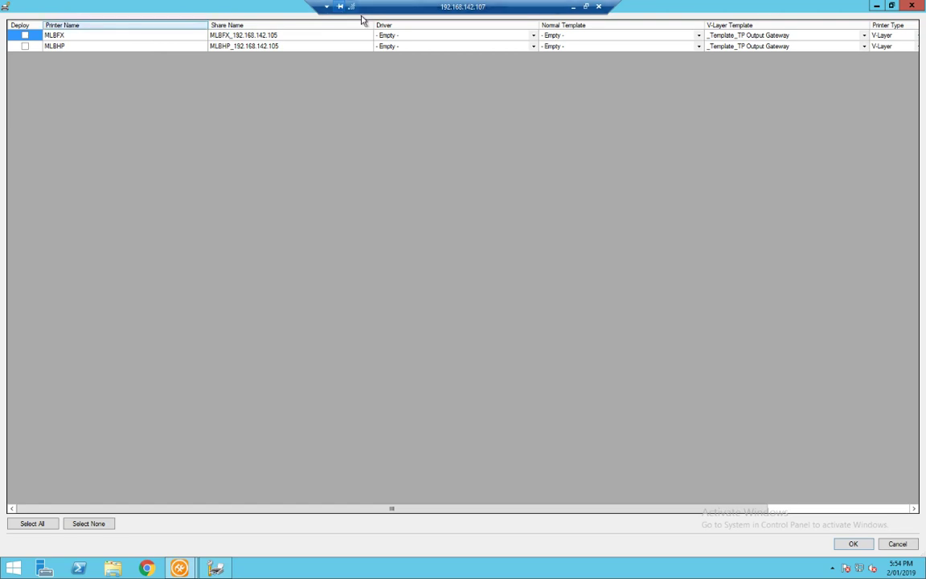
left_click(437, 36)
left_click(532, 36)
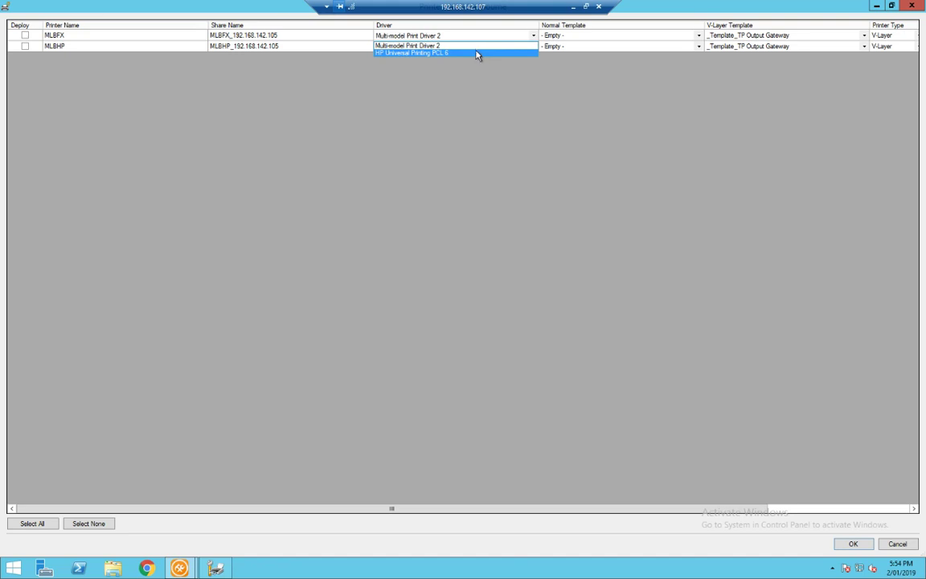
left_click(503, 47)
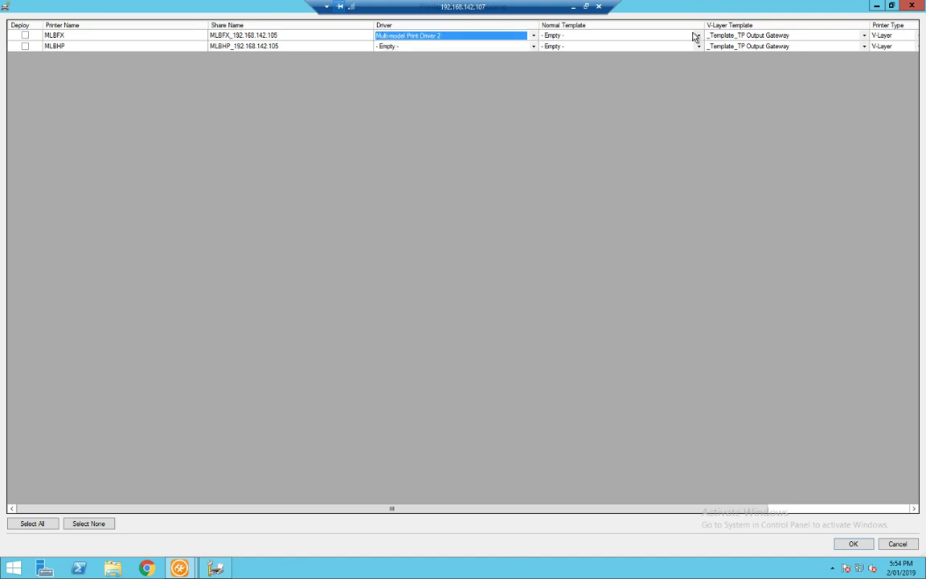
left_click(676, 37)
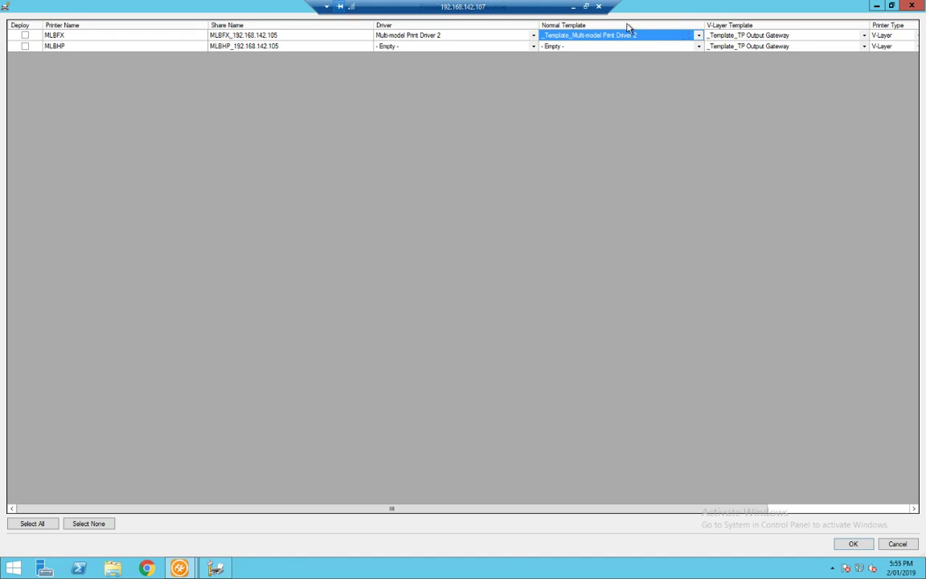
left_click(533, 48)
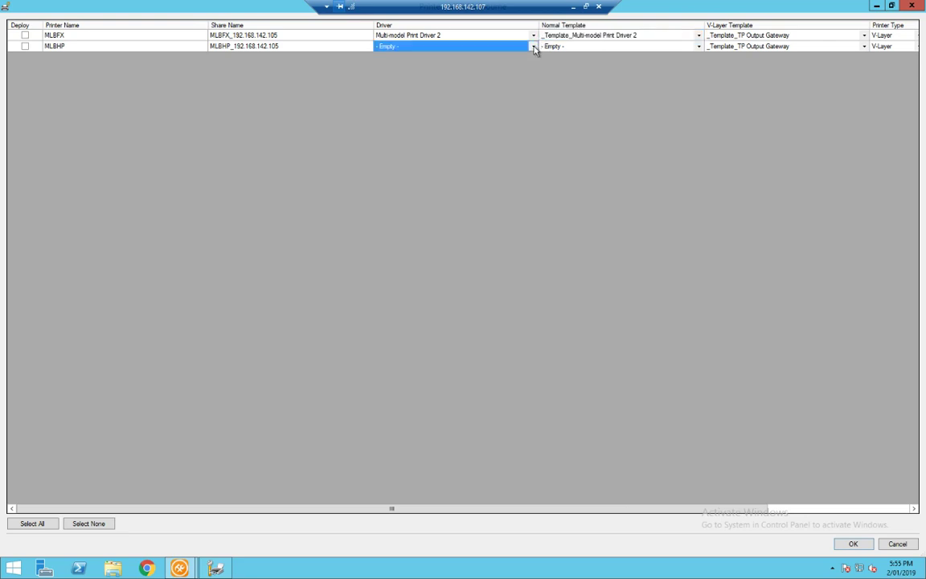
left_click(534, 49)
left_click(495, 73)
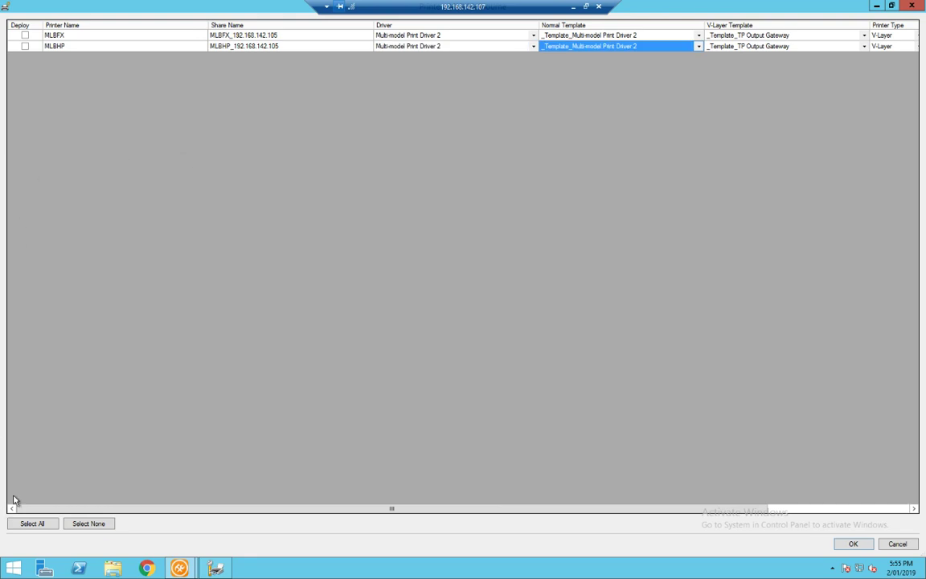
left_click(32, 524)
- Apply the MLB mappings, open SYD's printers, and keep SYDFX on Multi-model Print Driver 2
left_click(850, 544)
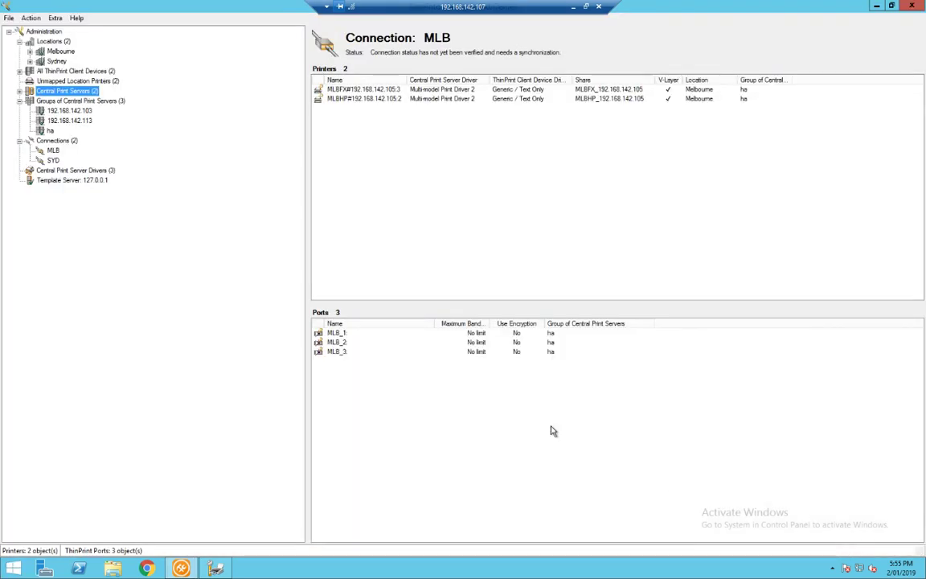
left_click(53, 160)
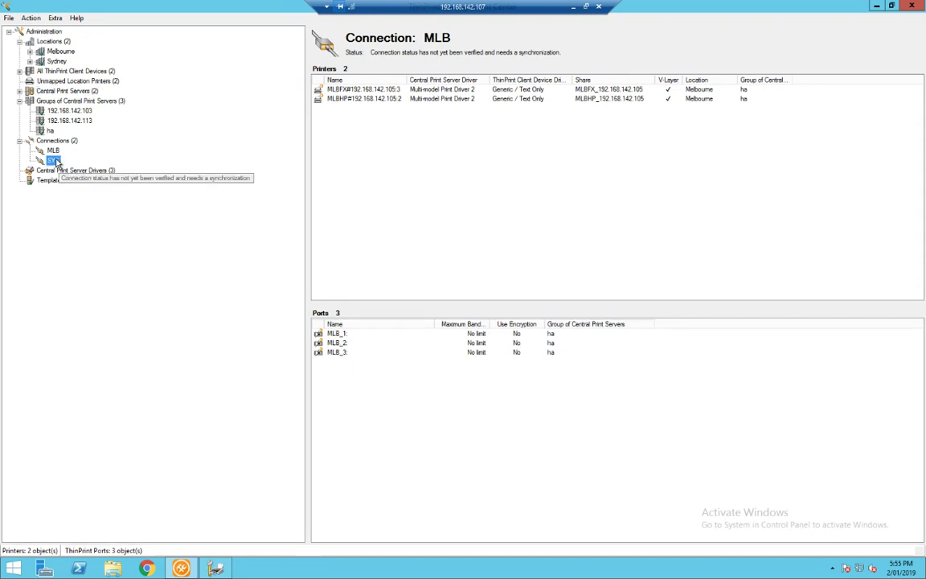
right_click(55, 163)
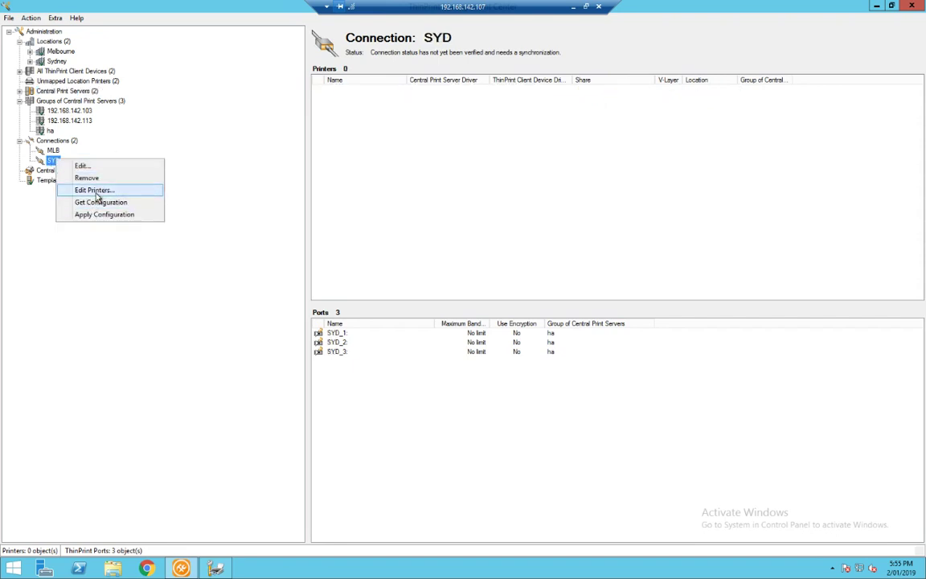
key("Return")
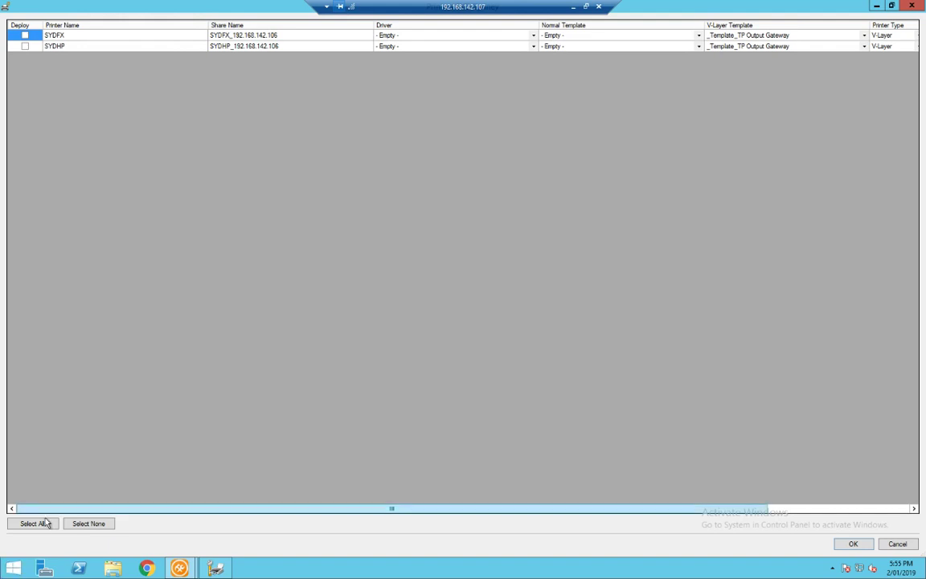
left_click(521, 36)
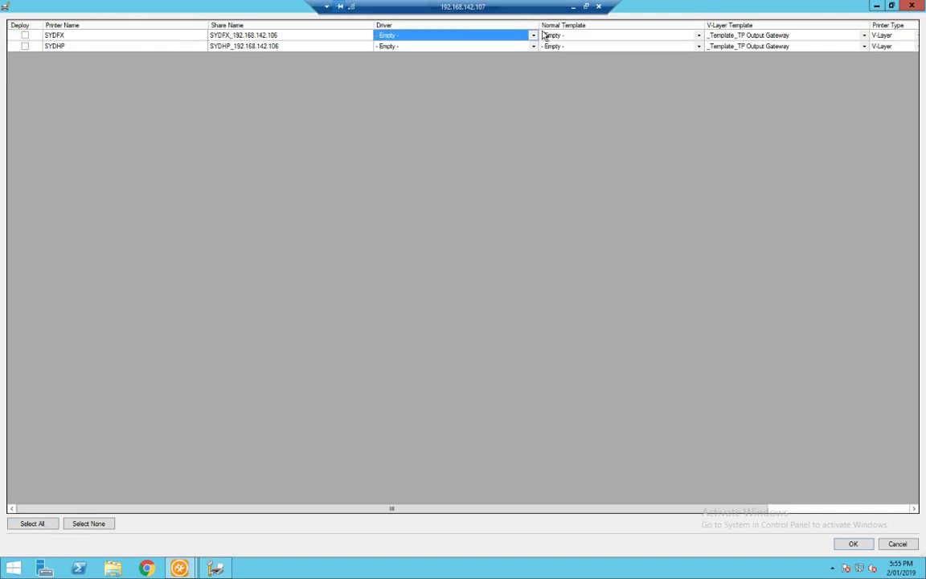
left_click(534, 36)
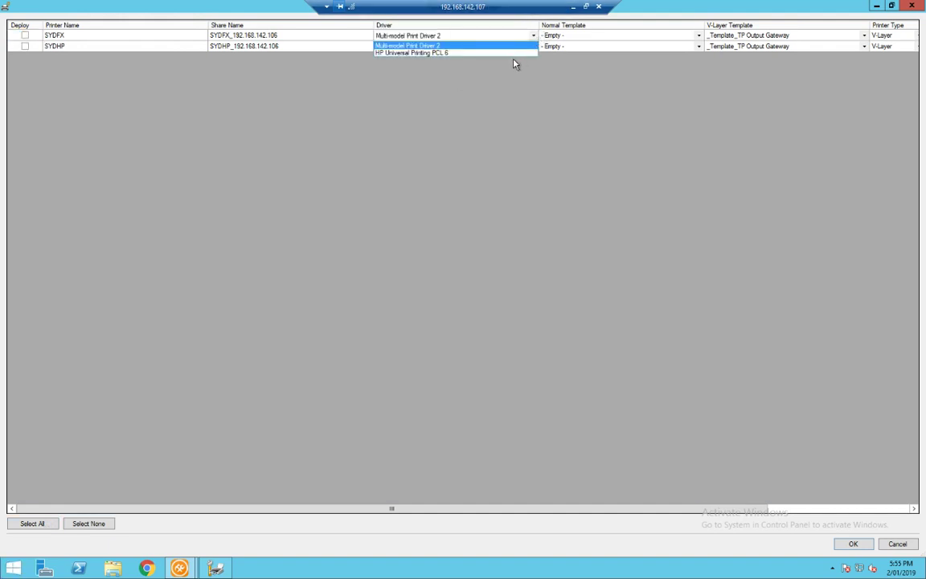
left_click(535, 47)
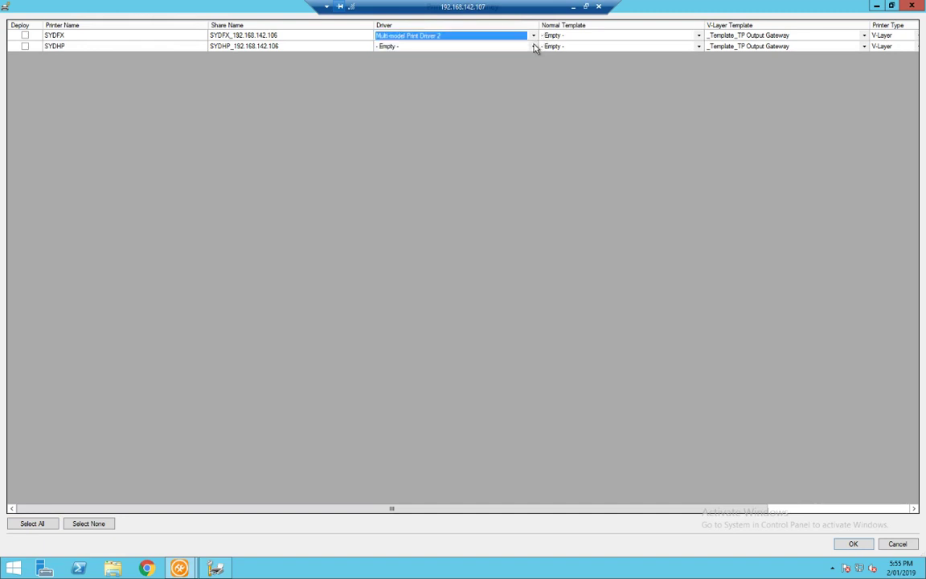
- Set SYDHP to HP Universal Printing PCL 6, select both printers, and save
left_click(534, 48)
left_click(534, 48)
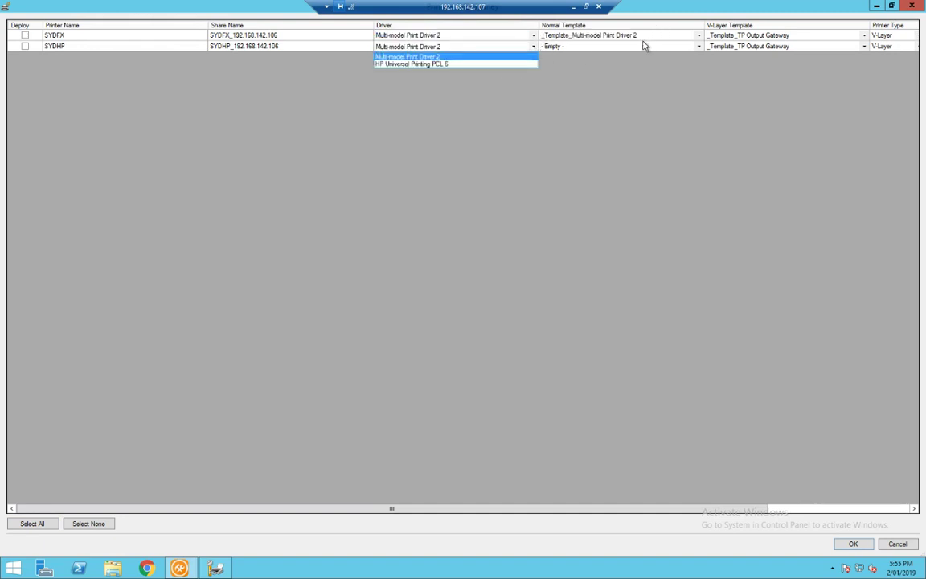
key("Up")
left_click(465, 58)
left_click(472, 50)
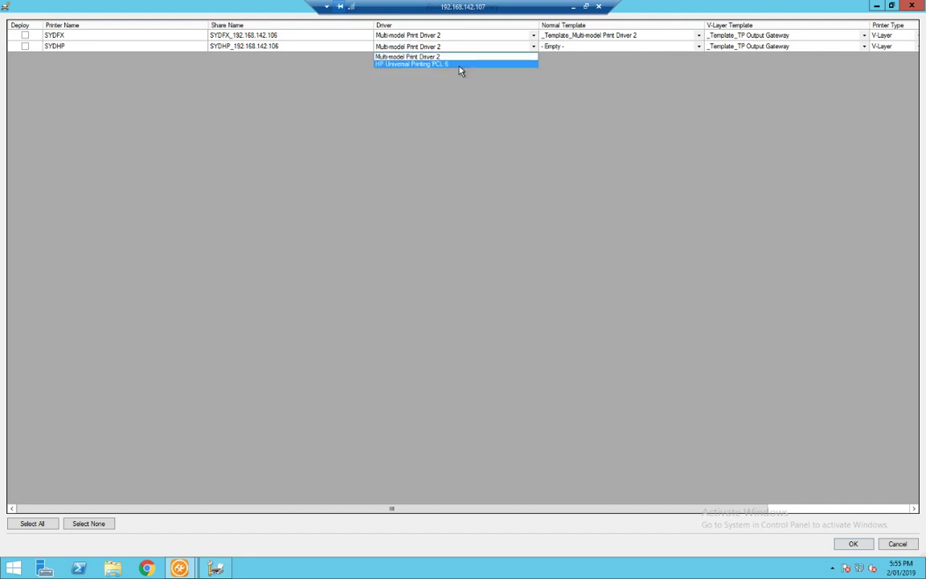
left_click(459, 65)
left_click(591, 47)
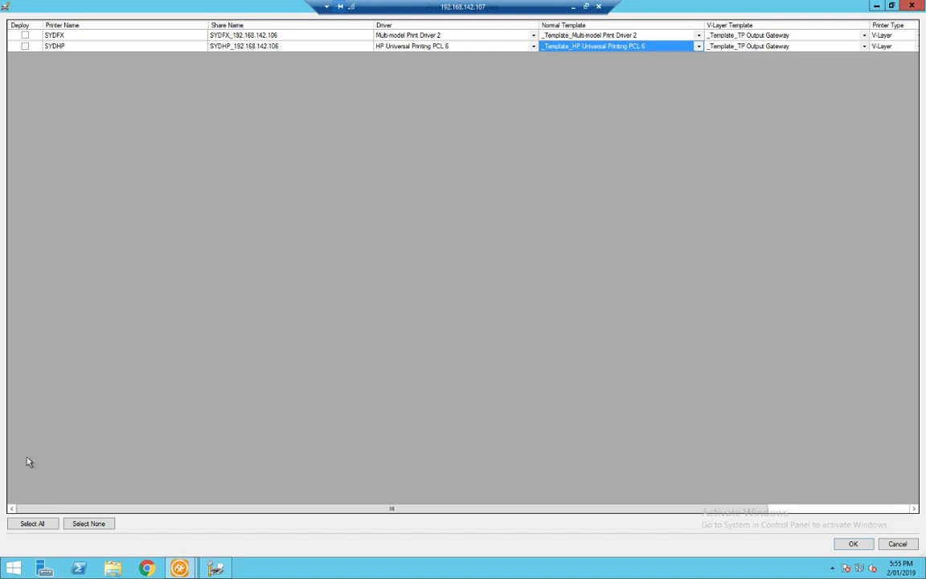
left_click(33, 524)
left_click(850, 545)
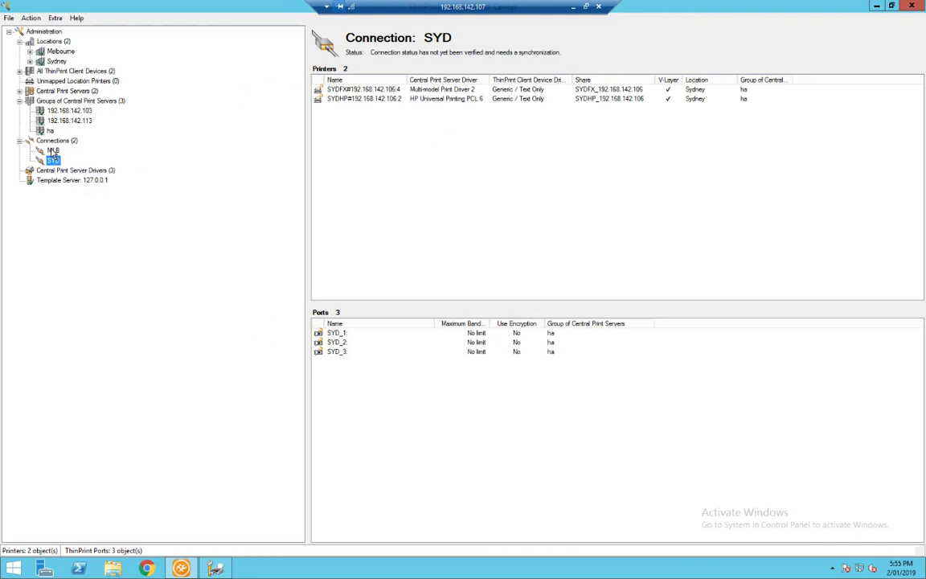
- Review the MLB and SYD connections and check MLB's settings without changes
left_click(52, 151)
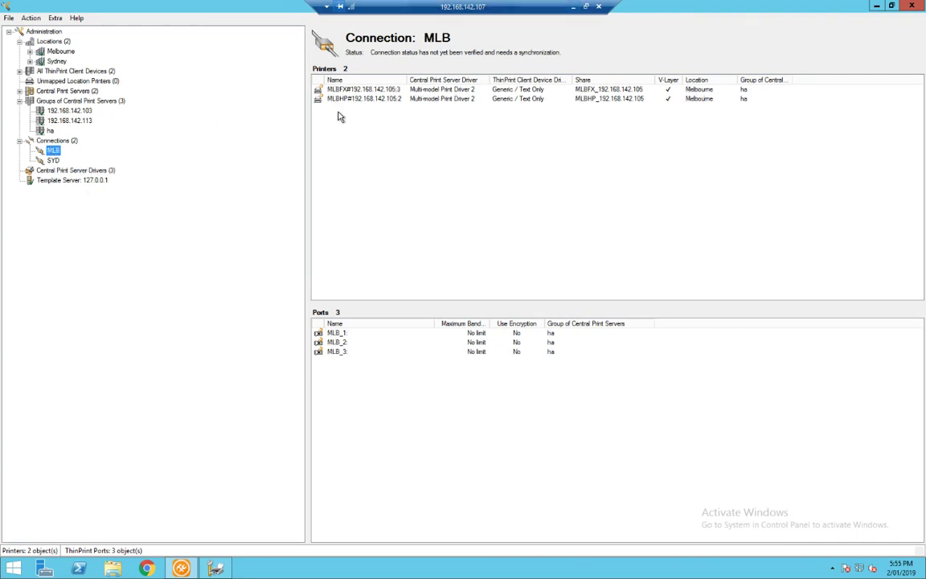
left_click(51, 160)
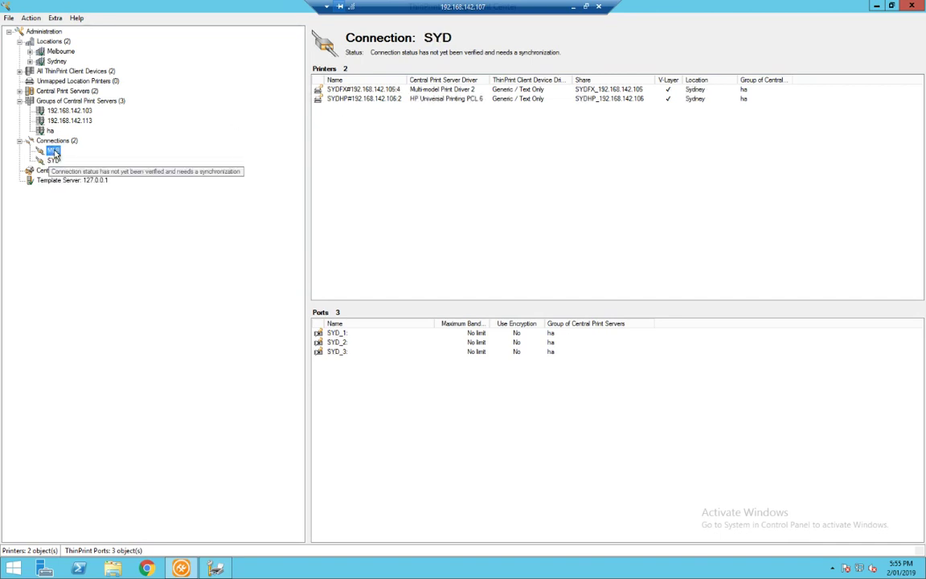
left_click(54, 151)
right_click(53, 152)
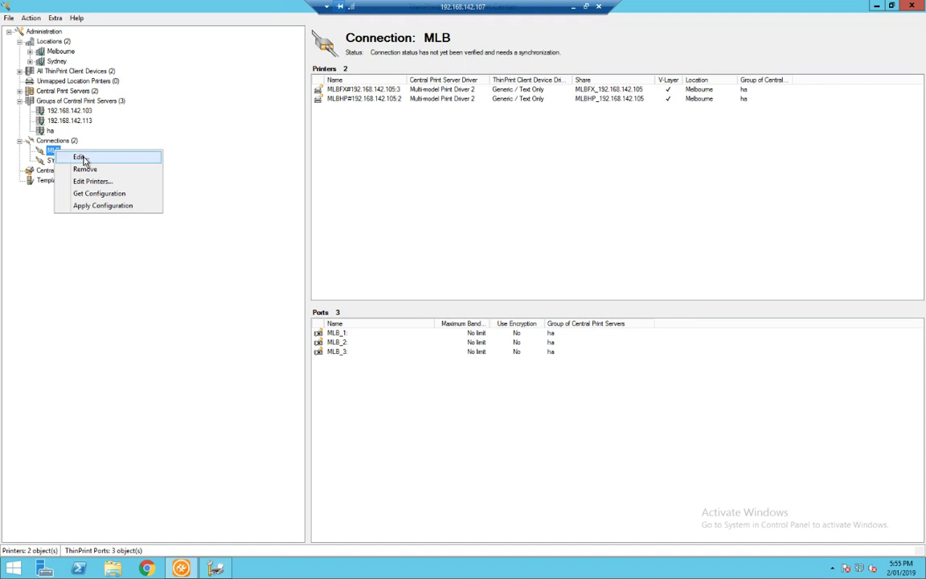
left_click(81, 158)
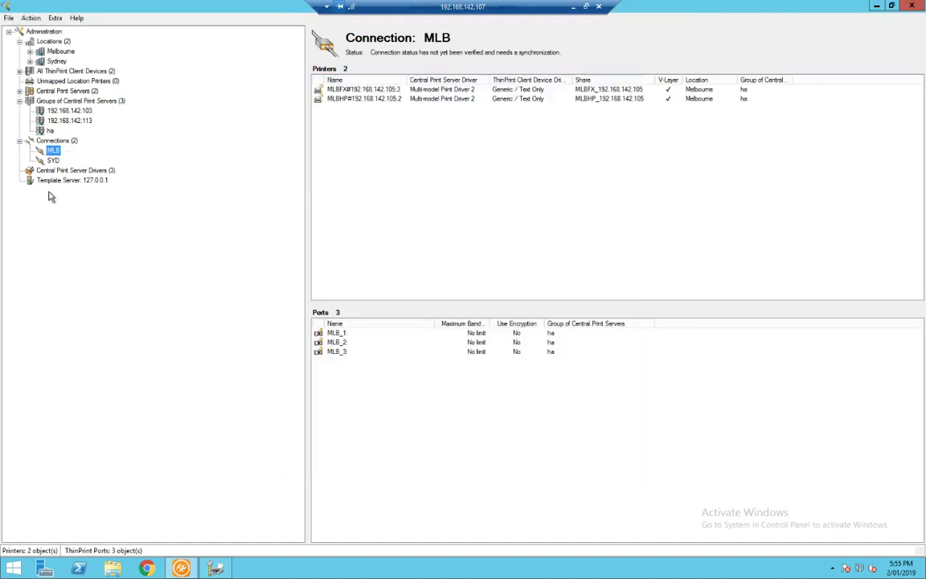
key("Escape")
- Switch MLBHP's driver to HP Universal Printing PCL 6 and save the mapping
right_click(53, 158)
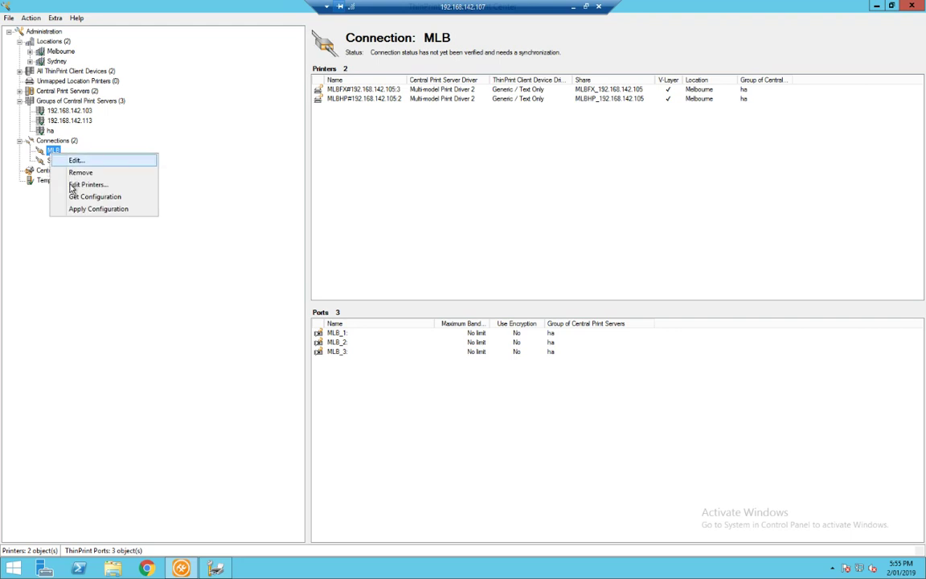
left_click(98, 186)
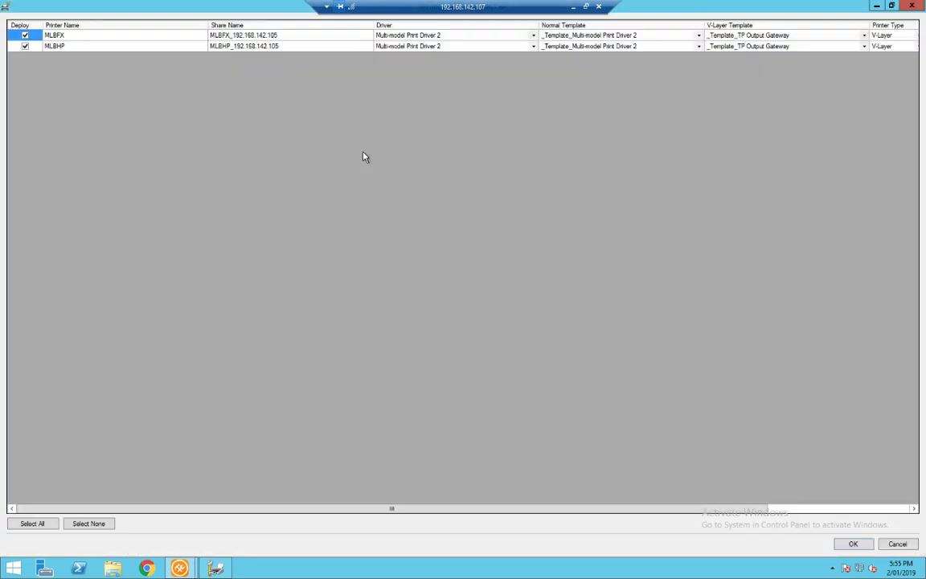
left_click(531, 48)
left_click(531, 48)
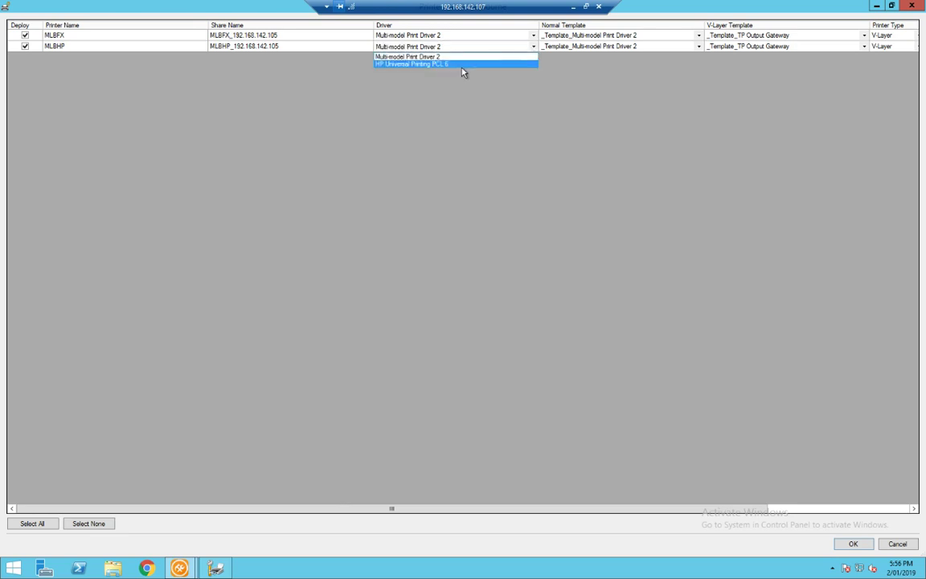
left_click(464, 64)
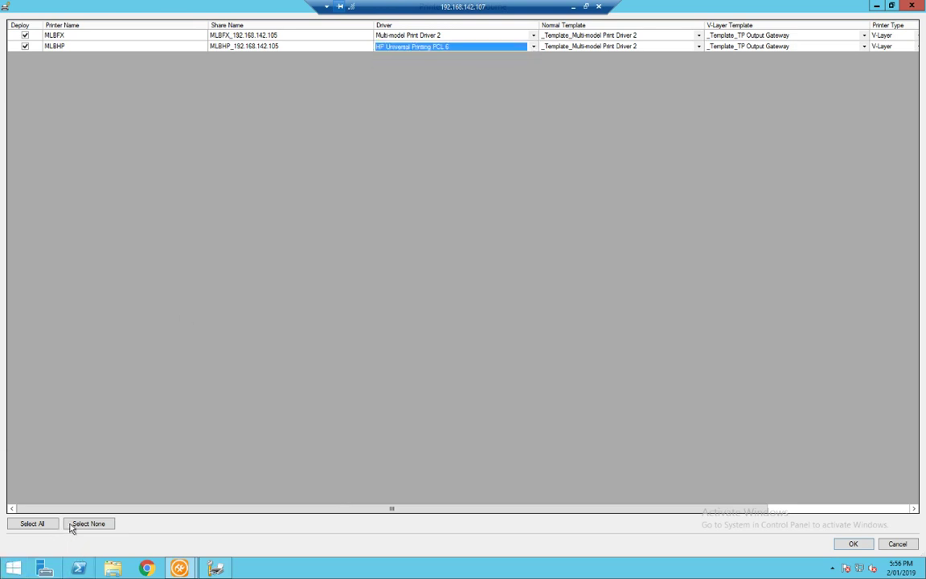
left_click(850, 544)
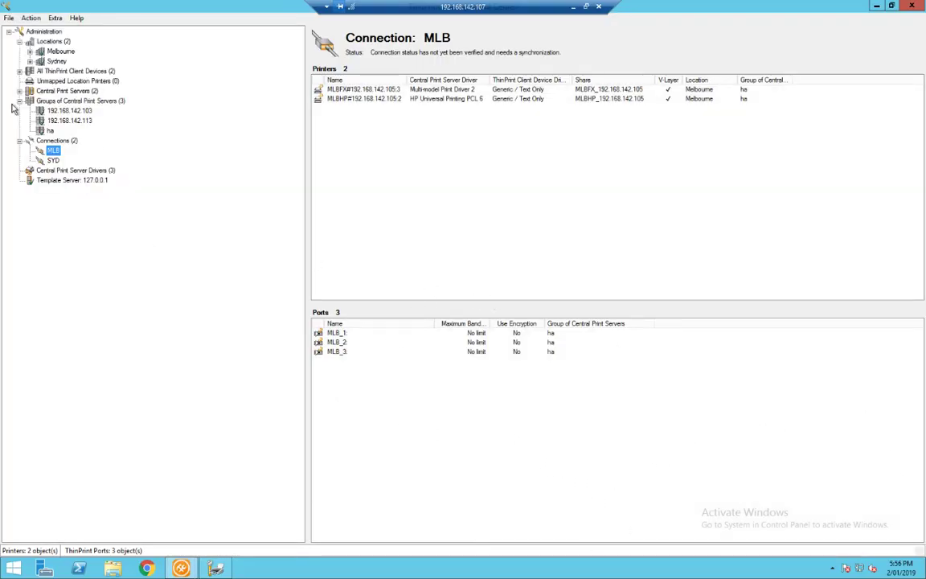
- Apply the configuration to the ha central print server group and confirm with Yes
right_click(46, 132)
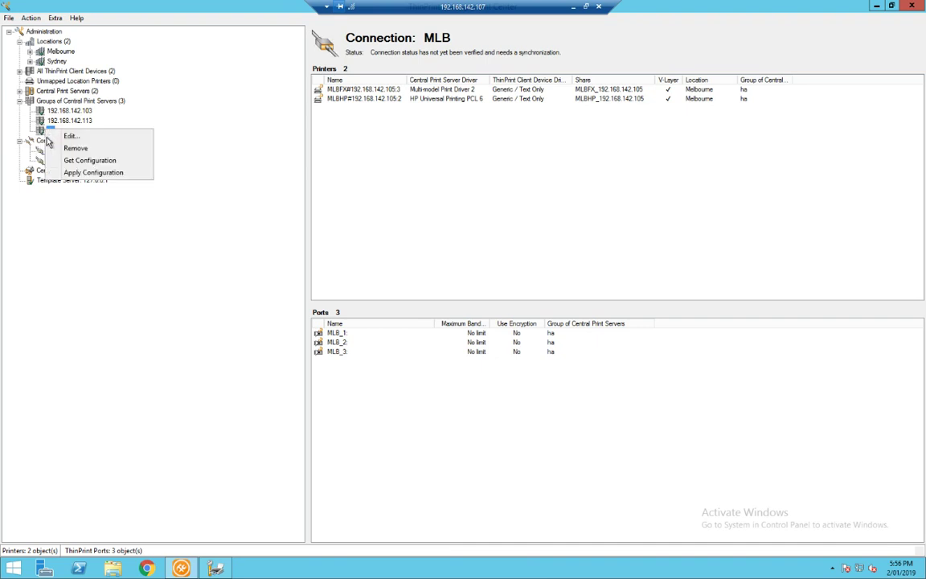
left_click(81, 174)
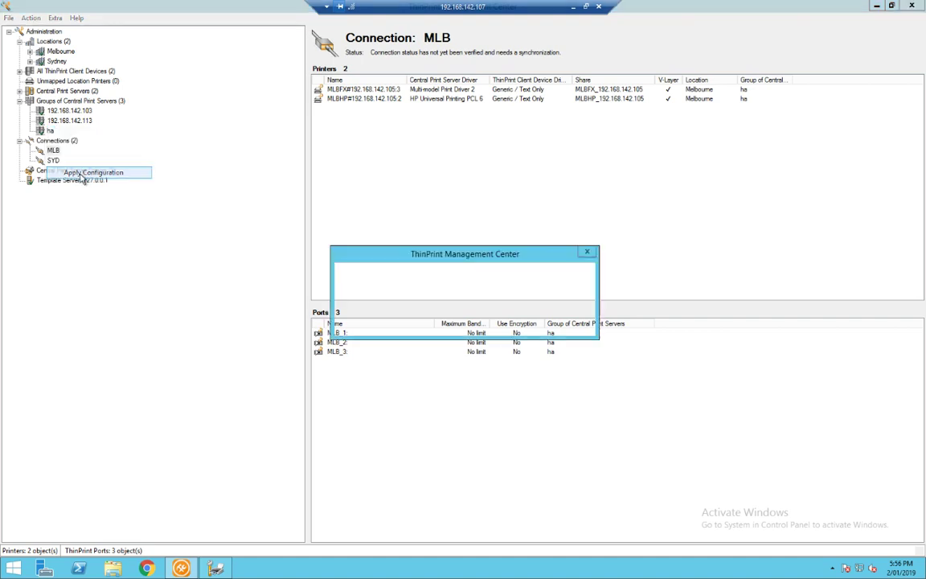
left_click(514, 323)
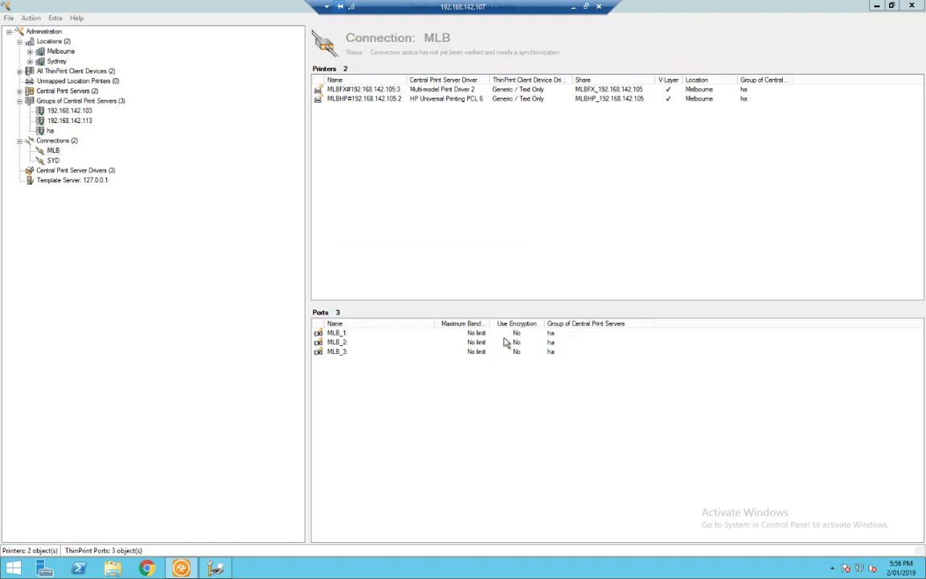
- Switch to Print Management to inspect the 02-cps2 print server
left_click(215, 568)
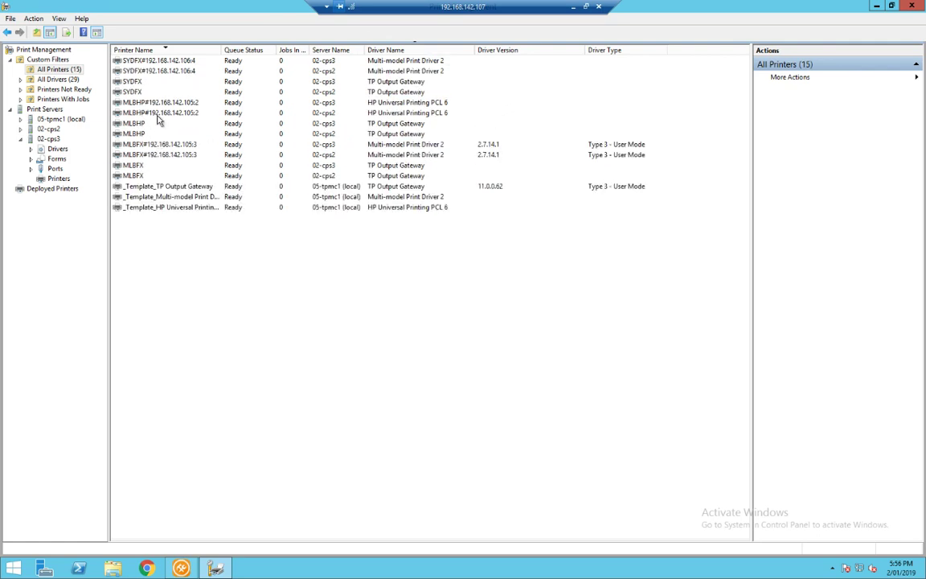
- Expand 02-cps2 and list its printers, showing the MLB and SYD queues
double_click(50, 129)
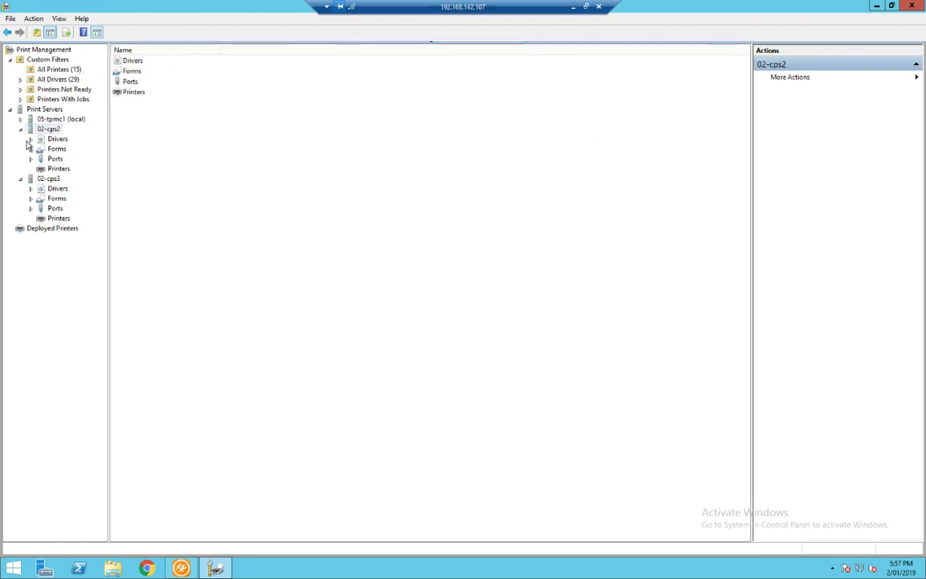
left_click(57, 169)
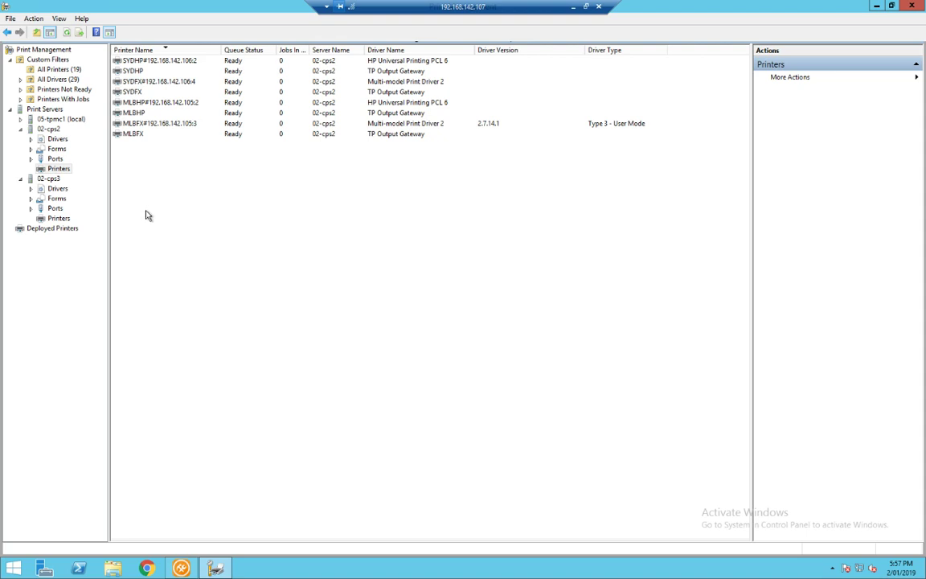
right_click(138, 134)
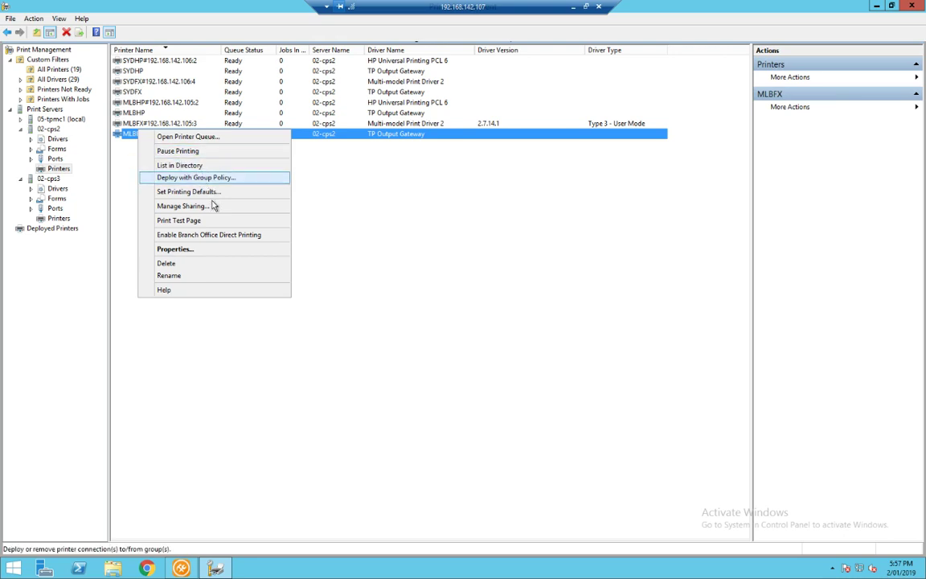
left_click(184, 207)
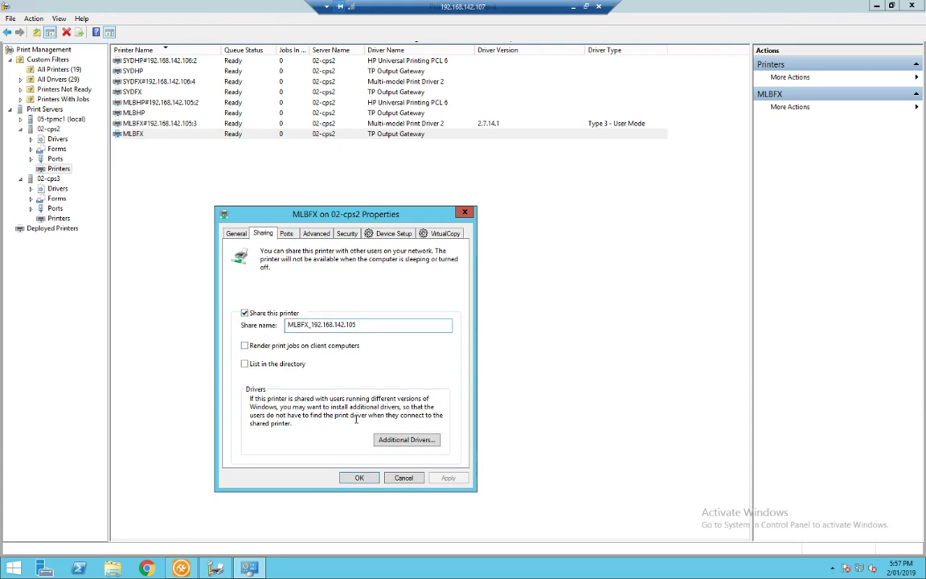
left_click(416, 480)
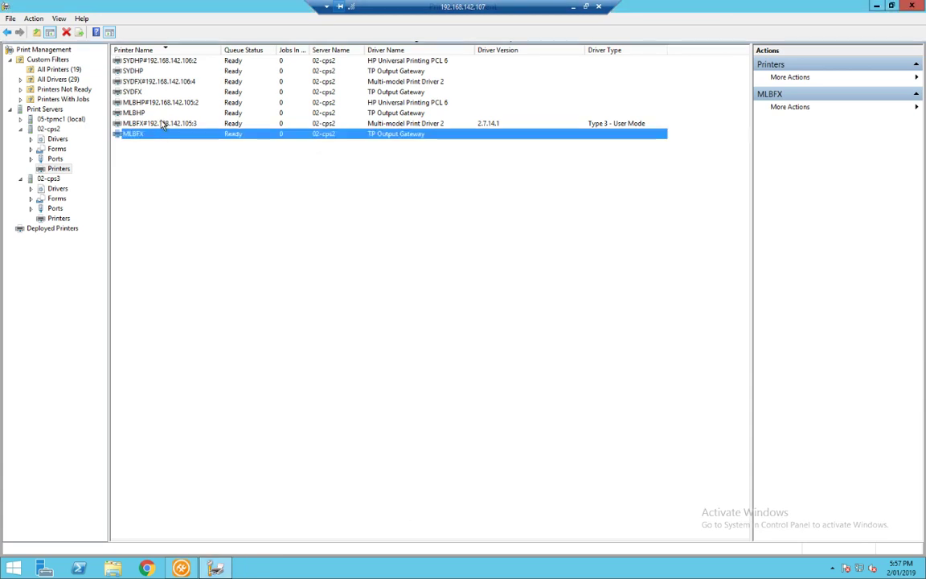
right_click(161, 123)
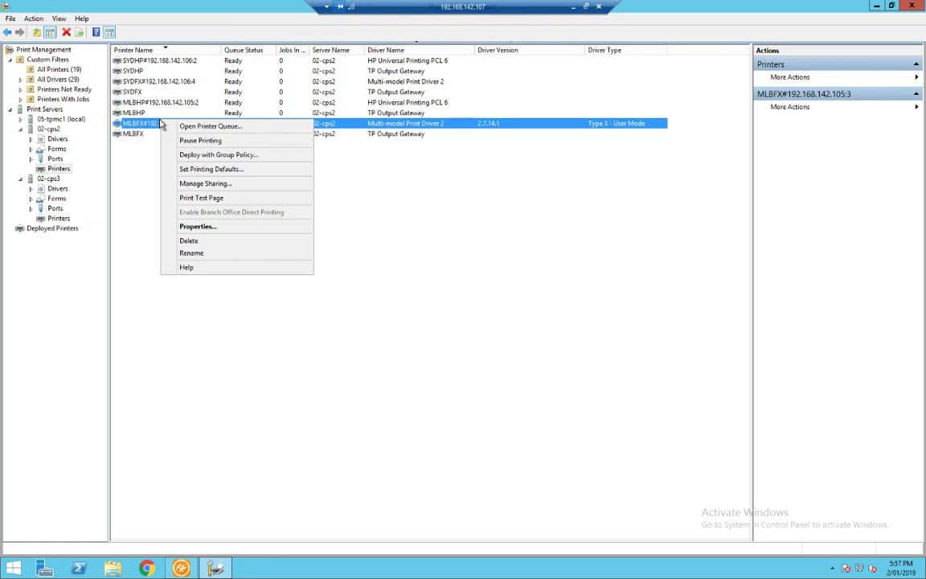
left_click(204, 184)
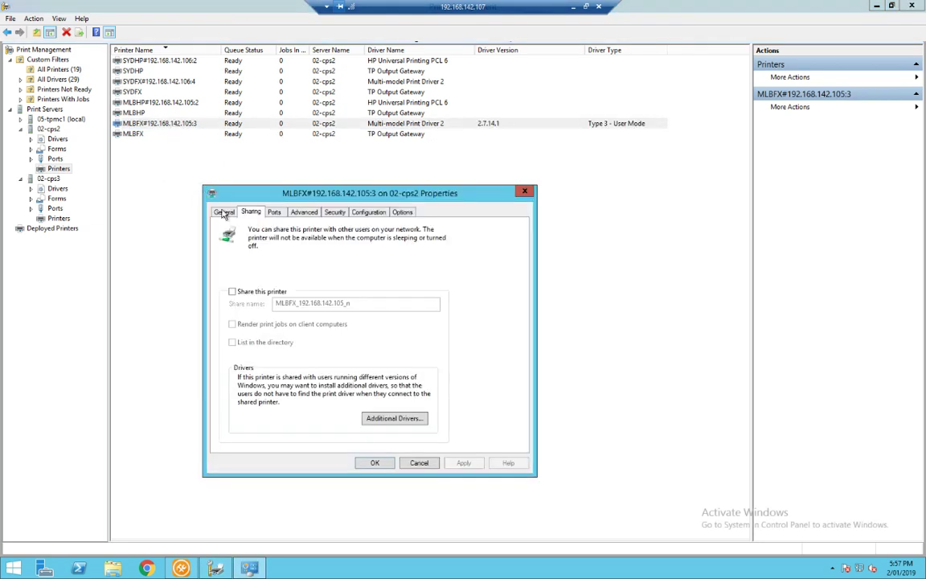
left_click(419, 462)
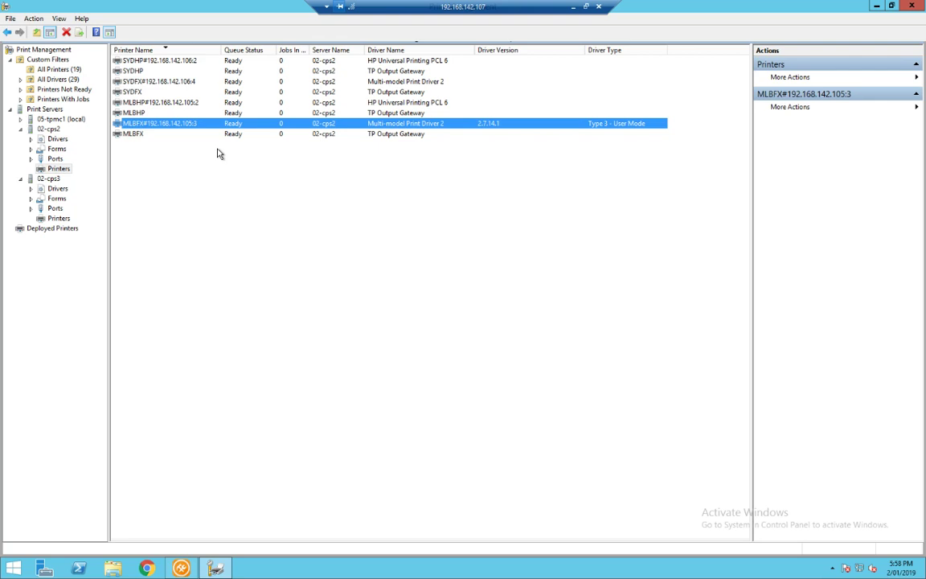
- Show All Printers to see the SYD and MLB queues on 02-cps2 and 02-cps3
left_click(50, 69)
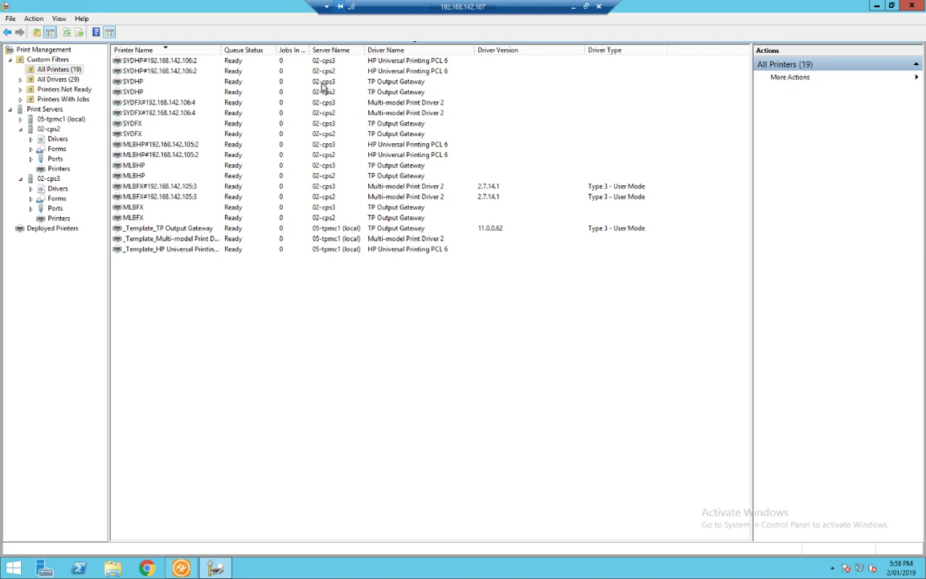